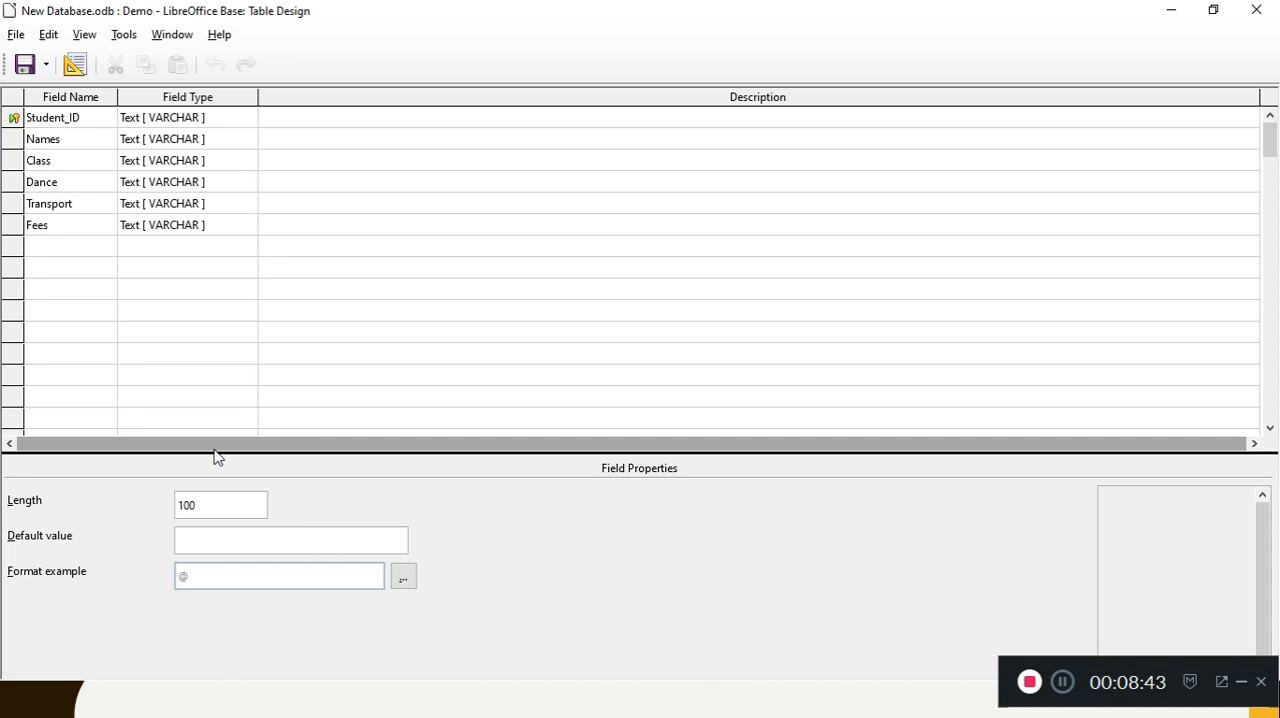
{"action": "left_click", "coordinate": [304, 134]}
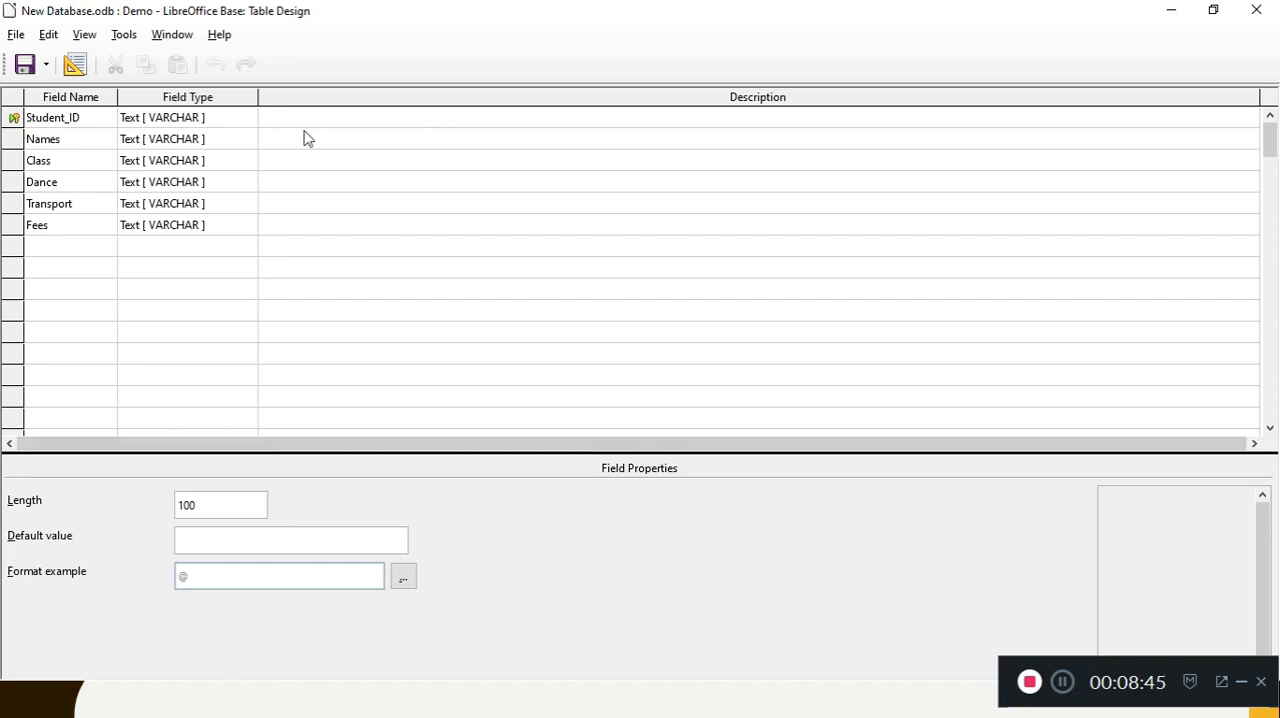
{"action": "left_click", "coordinate": [309, 122]}
{"action": "left_click", "coordinate": [303, 146]}
{"action": "left_click", "coordinate": [294, 162]}
{"action": "left_click", "coordinate": [289, 188]}
{"action": "left_click", "coordinate": [285, 205]}
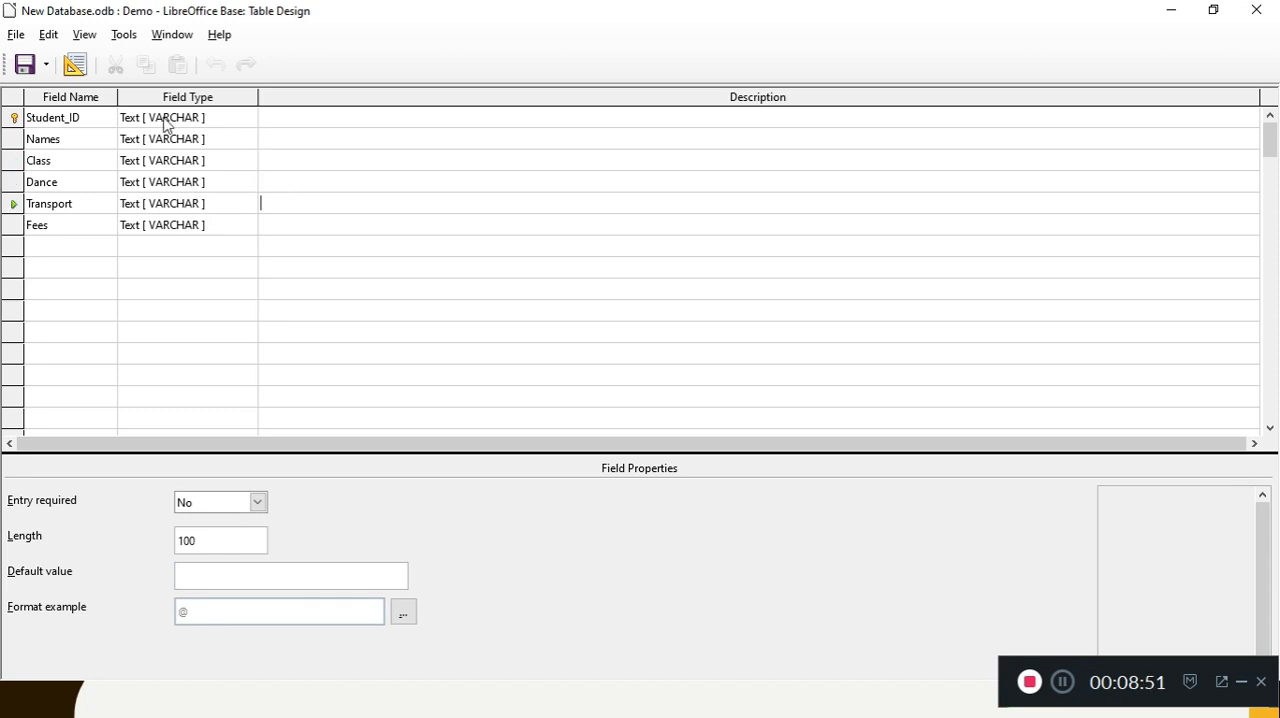
{"action": "left_click", "coordinate": [88, 120]}
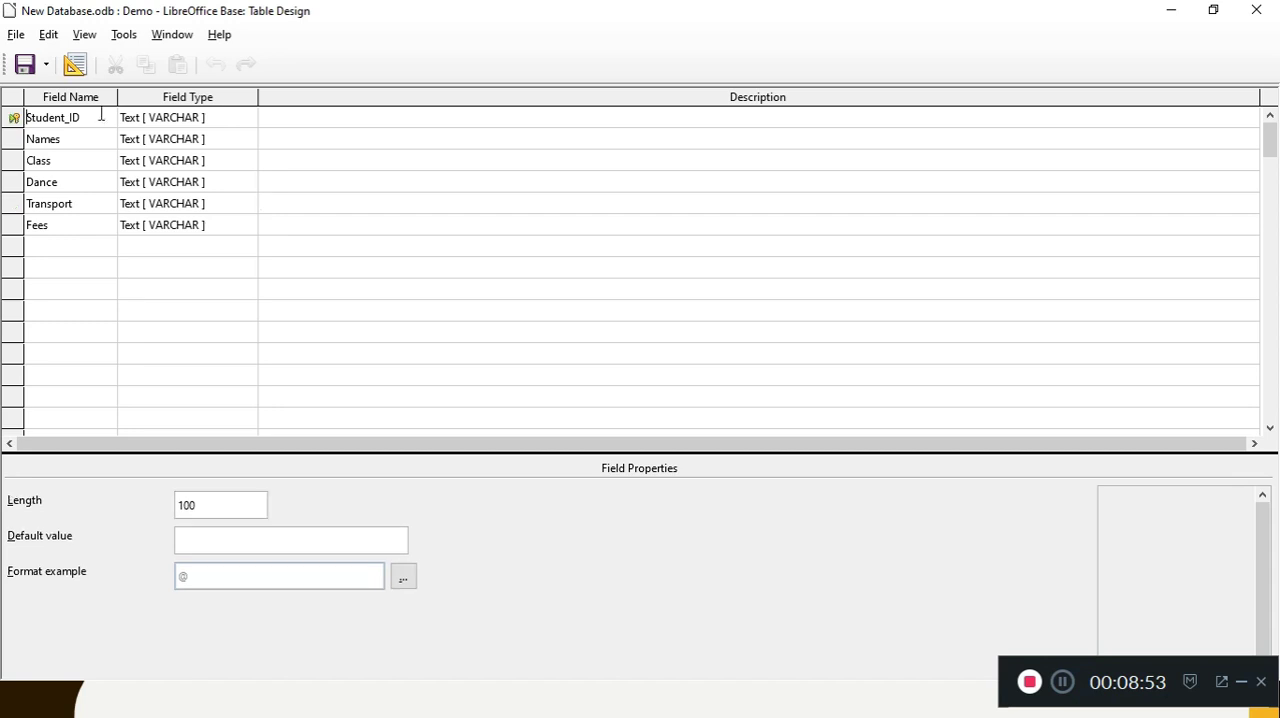
Step: Make the Class field the primary key of the Demo table in place of Student_ID
{"action": "left_click", "coordinate": [14, 146]}
{"action": "right_click", "coordinate": [14, 164]}
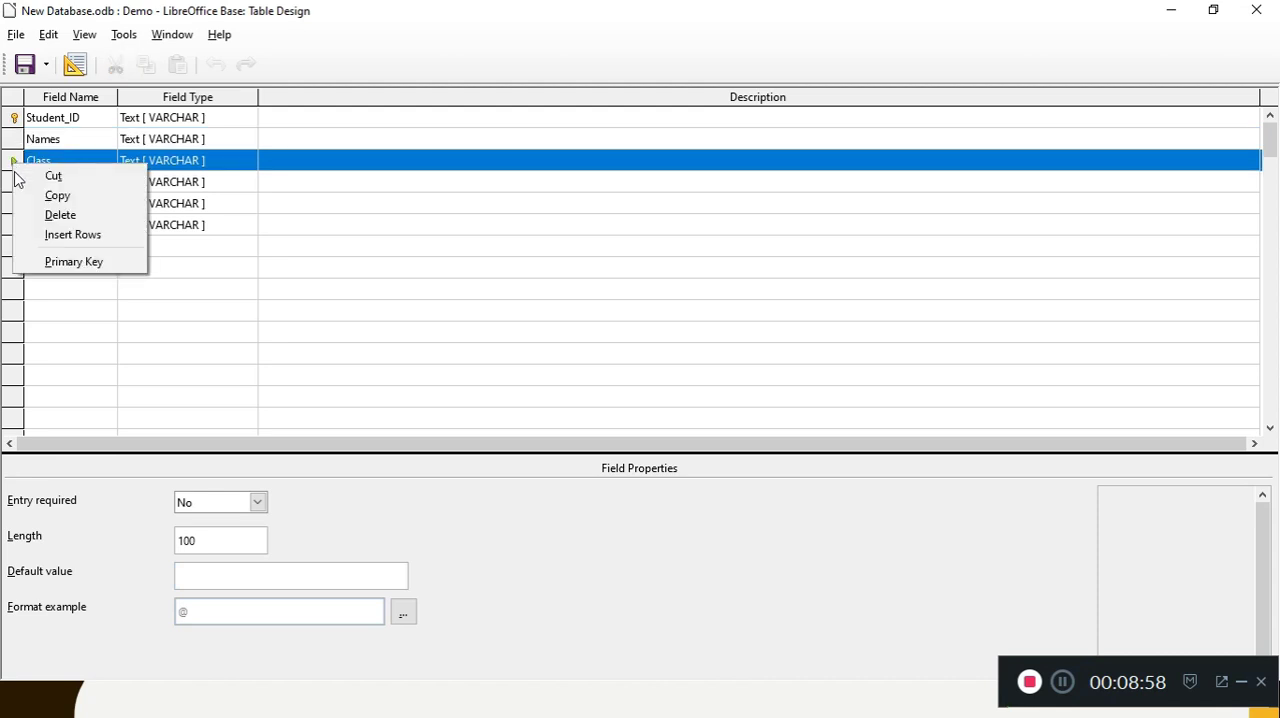
{"action": "left_click", "coordinate": [38, 259]}
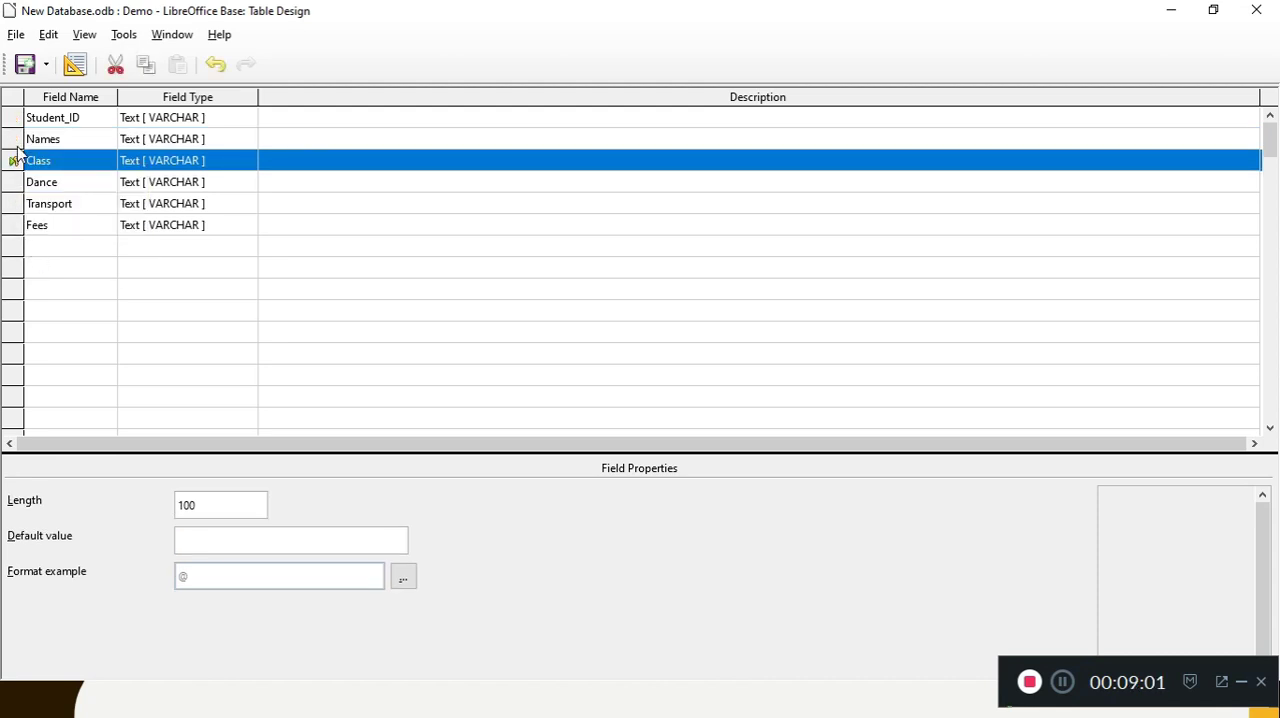
{"action": "left_click", "coordinate": [186, 164]}
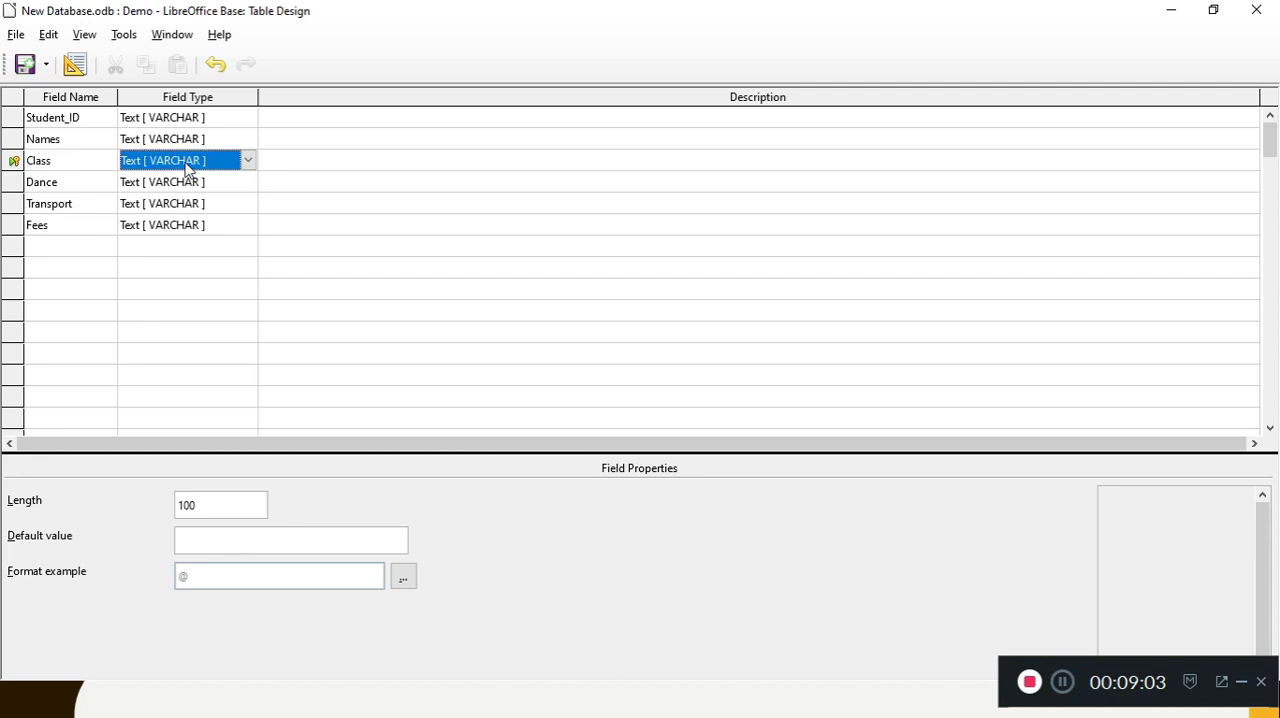
Step: Set the field types of Student_ID and Fees to Number [ NUMERIC ]
{"action": "left_click", "coordinate": [225, 121]}
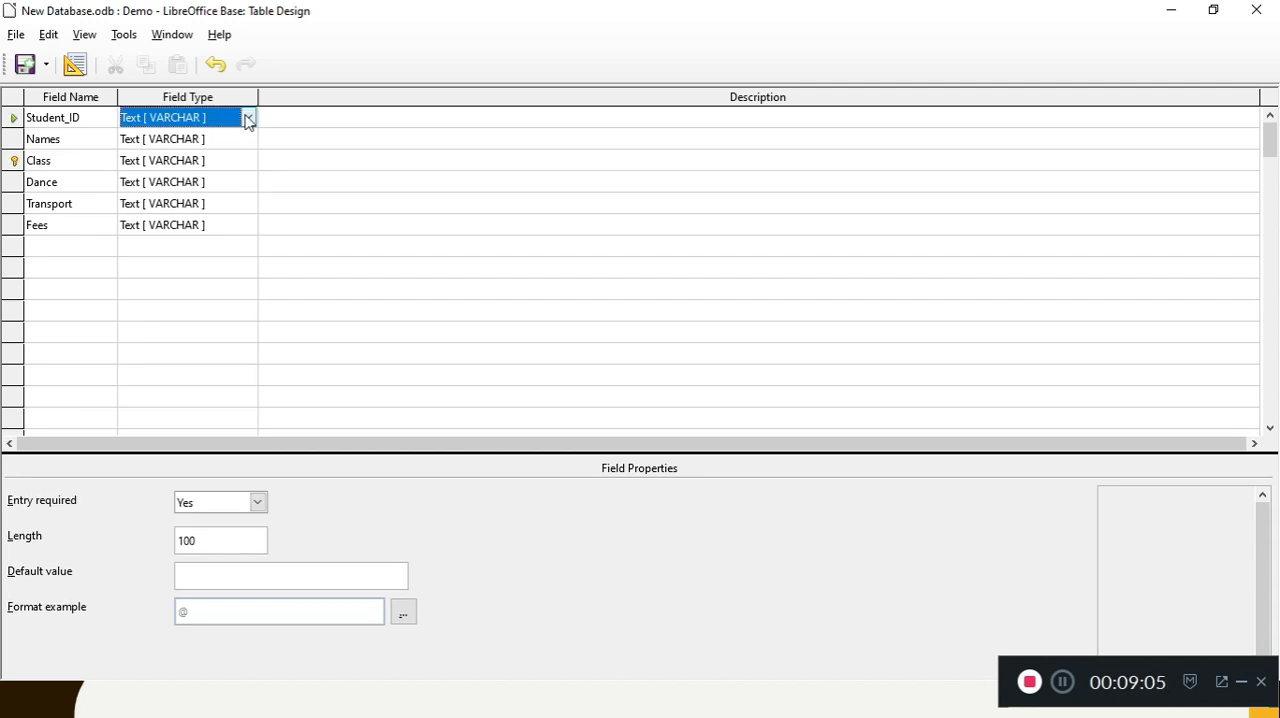
{"action": "left_click", "coordinate": [248, 119]}
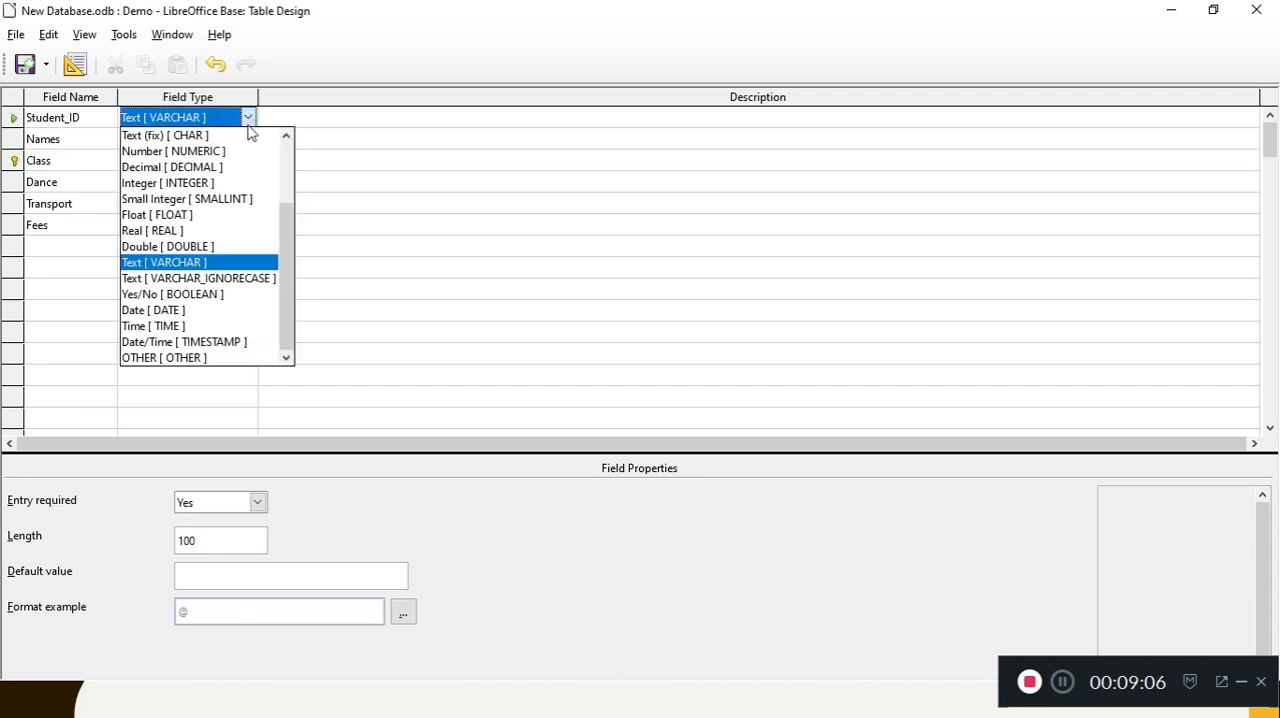
{"action": "left_click", "coordinate": [222, 153]}
{"action": "left_click", "coordinate": [229, 226]}
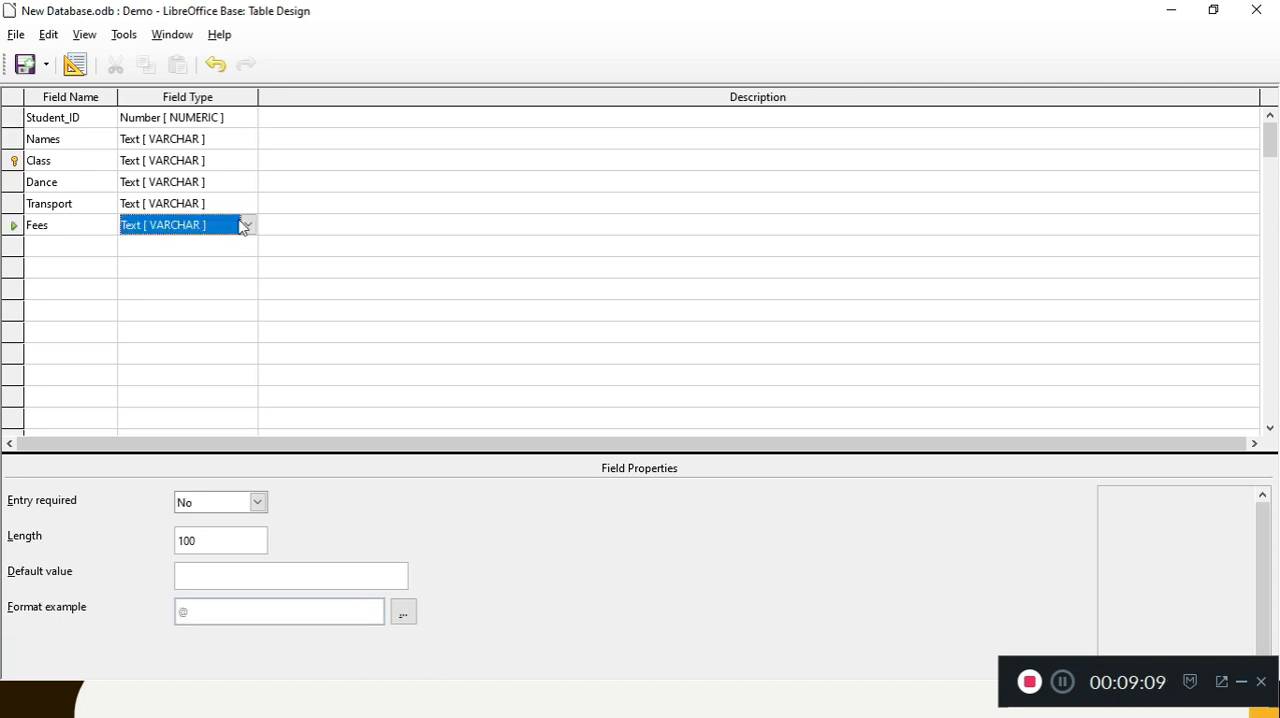
{"action": "left_click", "coordinate": [248, 226]}
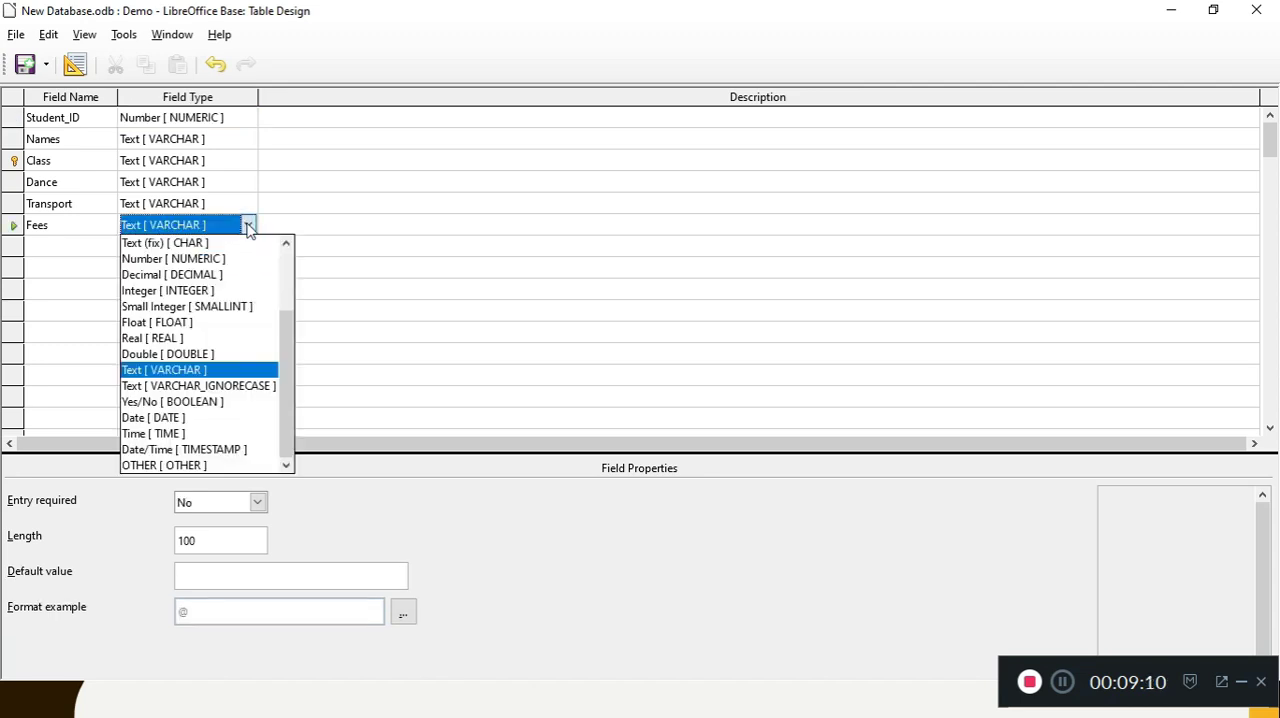
{"action": "left_click", "coordinate": [224, 260]}
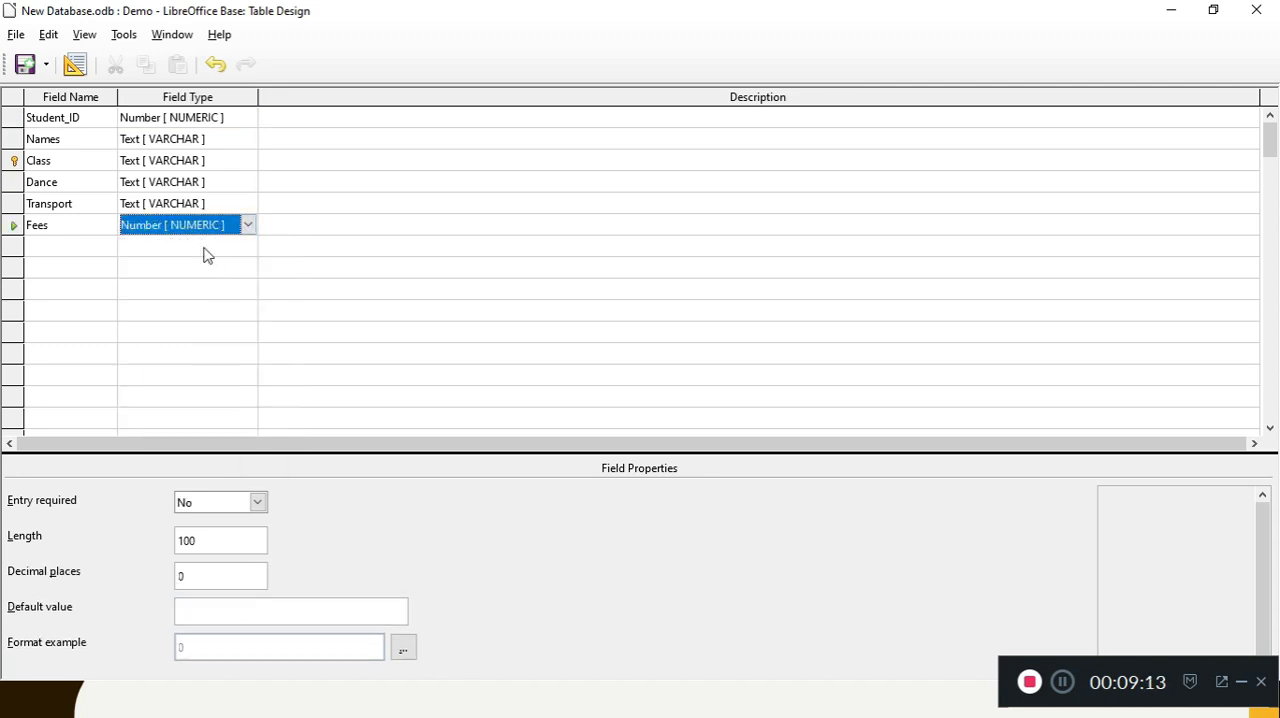
{"action": "left_click", "coordinate": [211, 542]}
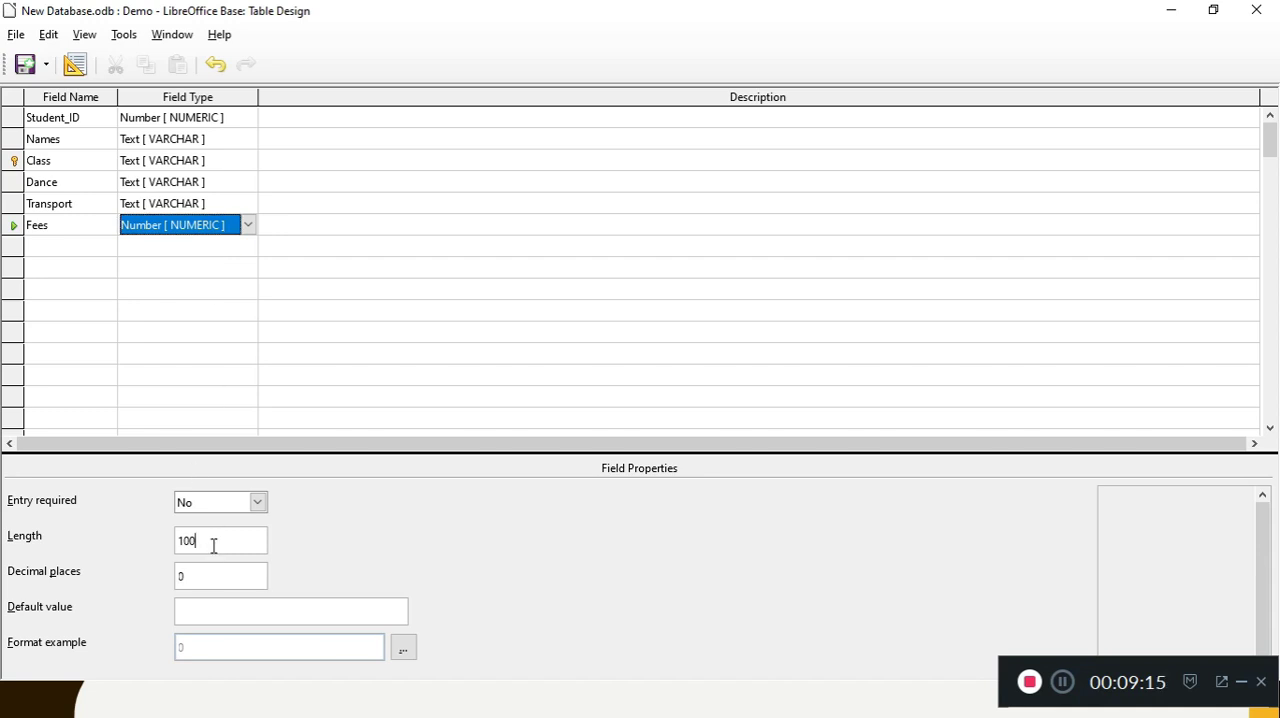
{"action": "left_click", "coordinate": [183, 575]}
{"action": "left_click", "coordinate": [233, 510]}
{"action": "left_click", "coordinate": [234, 511]}
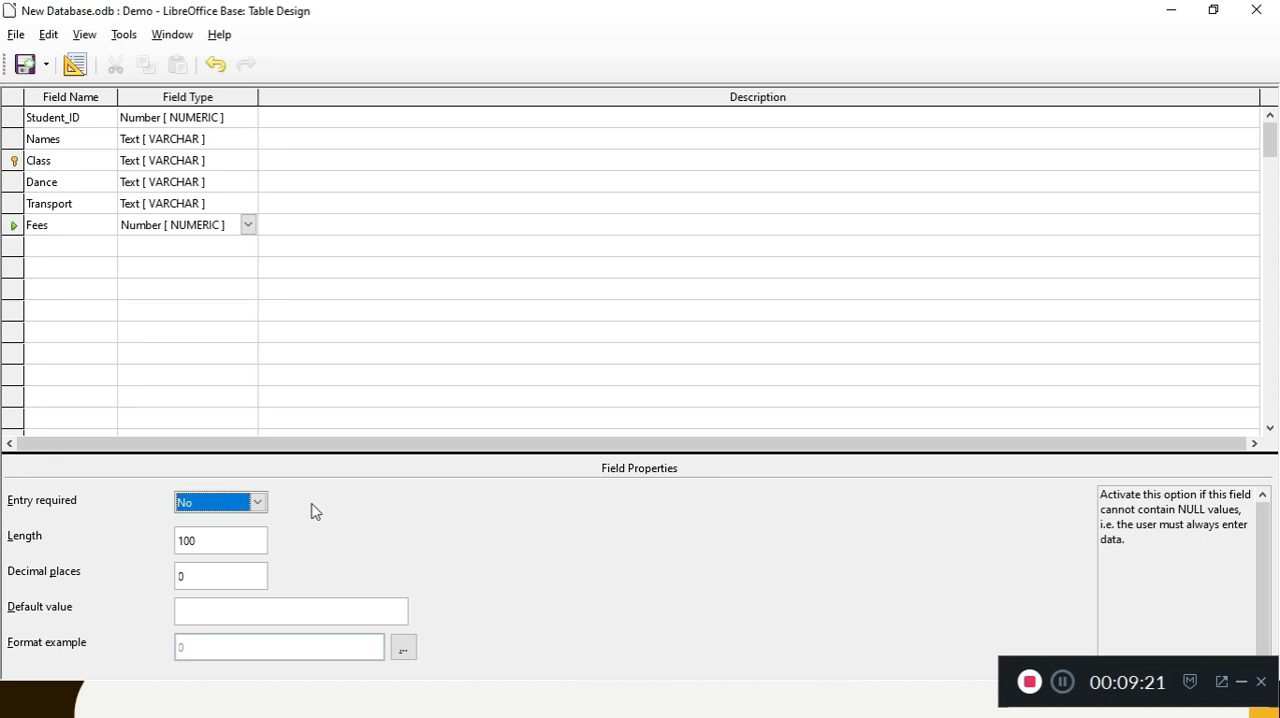
Step: Try to save the Demo table's changed design and dismiss the message
{"action": "left_click", "coordinate": [15, 37]}
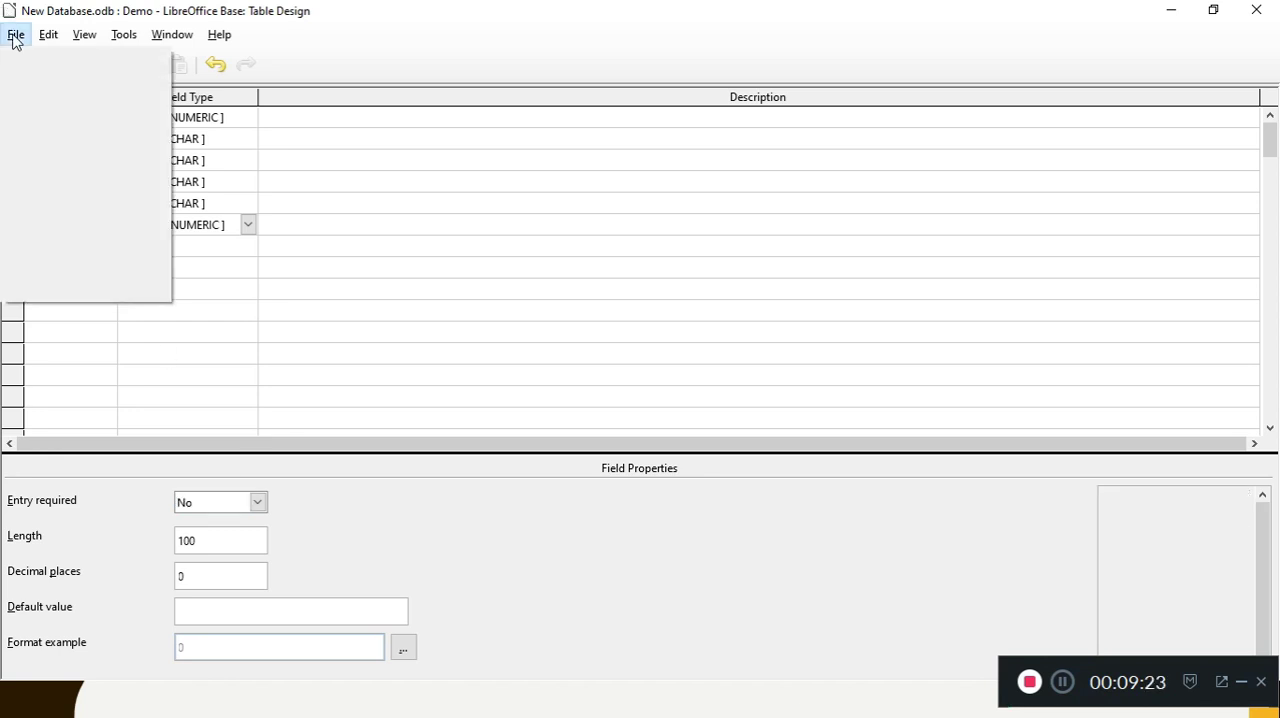
{"action": "left_click", "coordinate": [50, 179]}
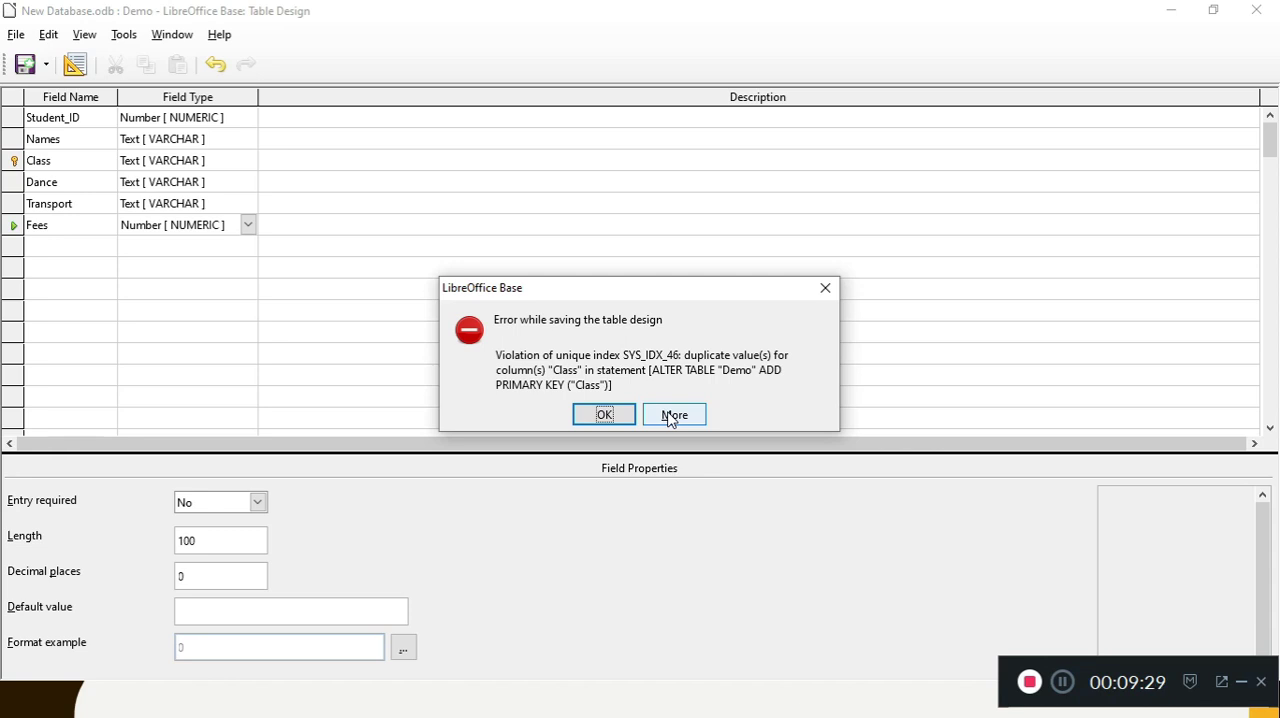
{"action": "left_click", "coordinate": [630, 416]}
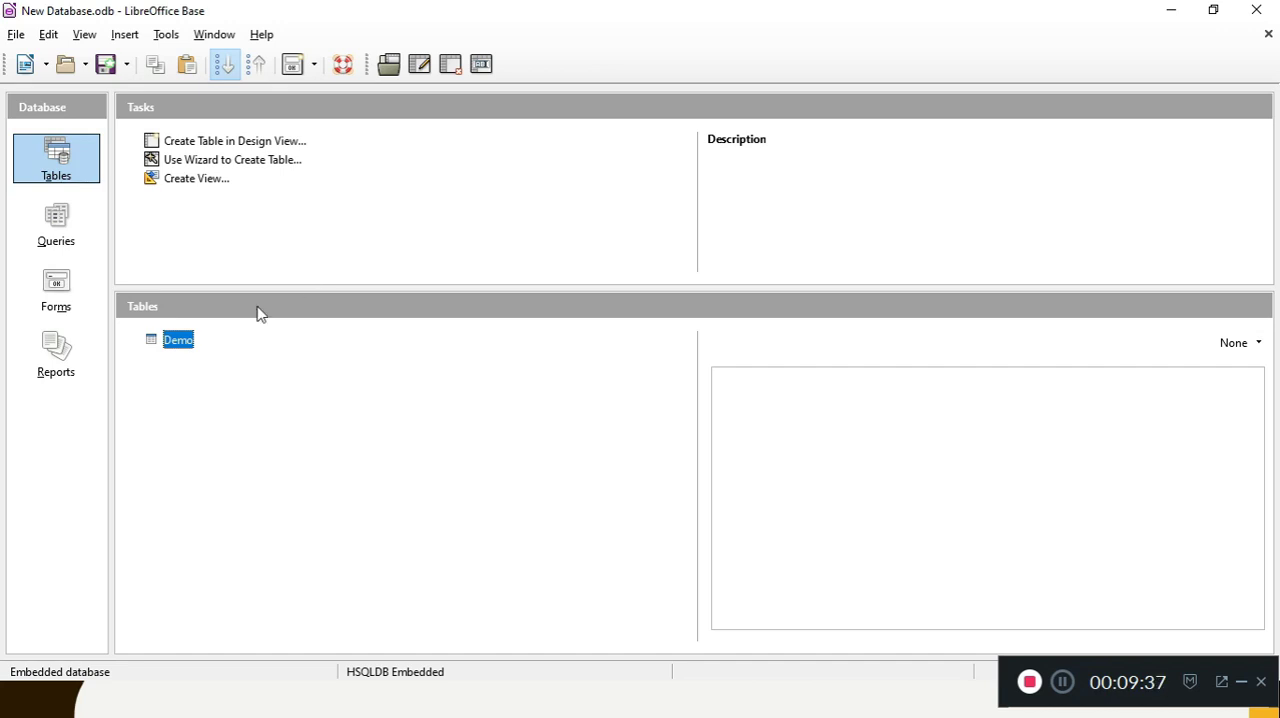
Step: Open the Demo table's data, remove its active filter, and close the data view
{"action": "left_click", "coordinate": [64, 218]}
{"action": "left_click", "coordinate": [58, 160]}
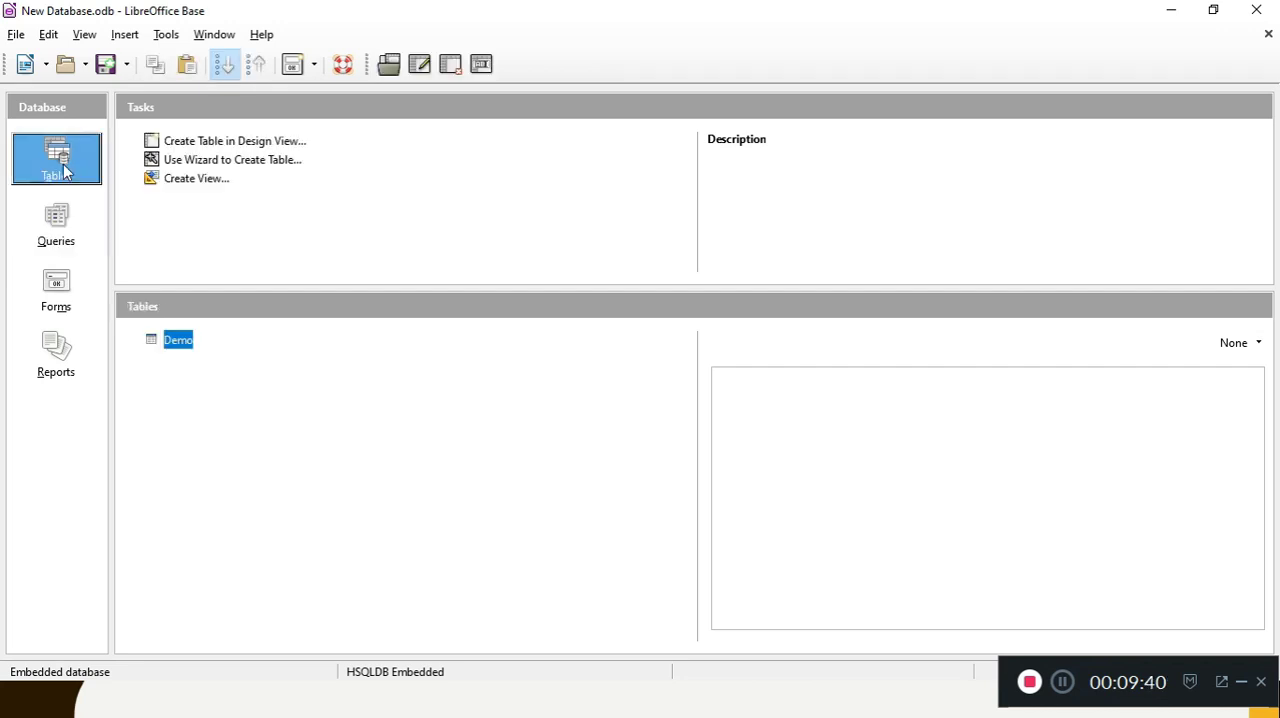
{"action": "right_click", "coordinate": [180, 345]}
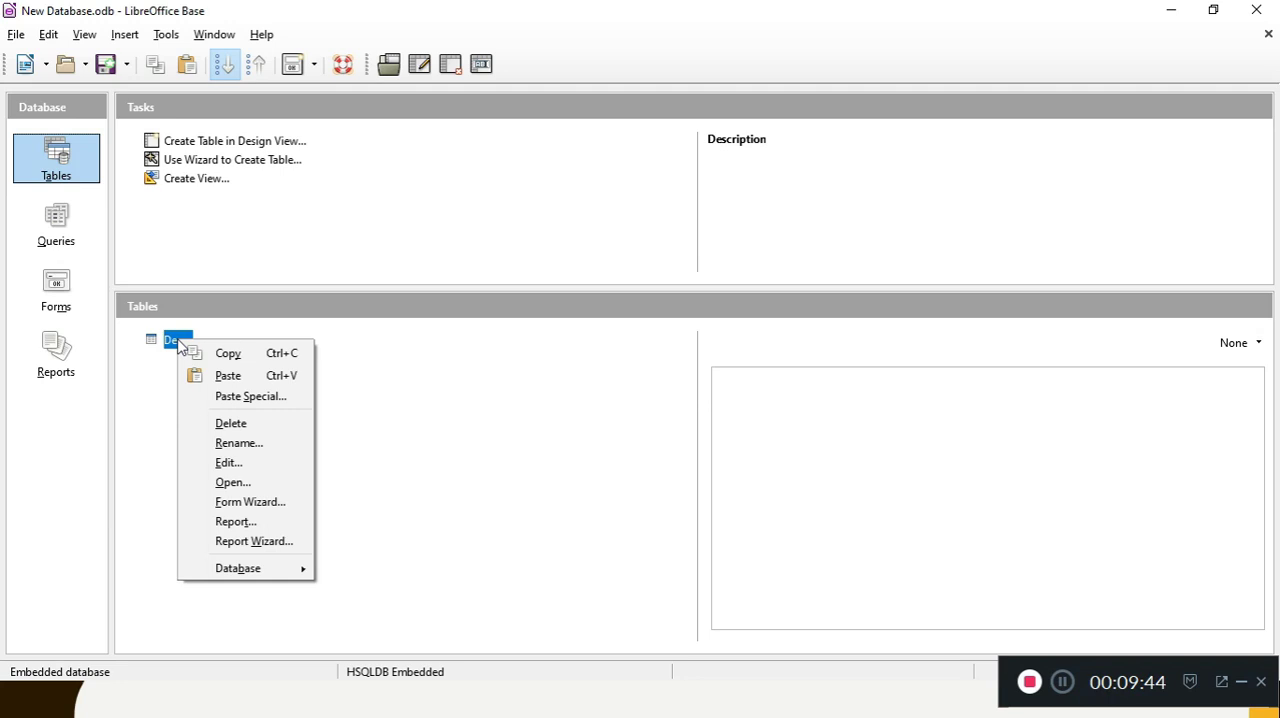
{"action": "left_click", "coordinate": [228, 485]}
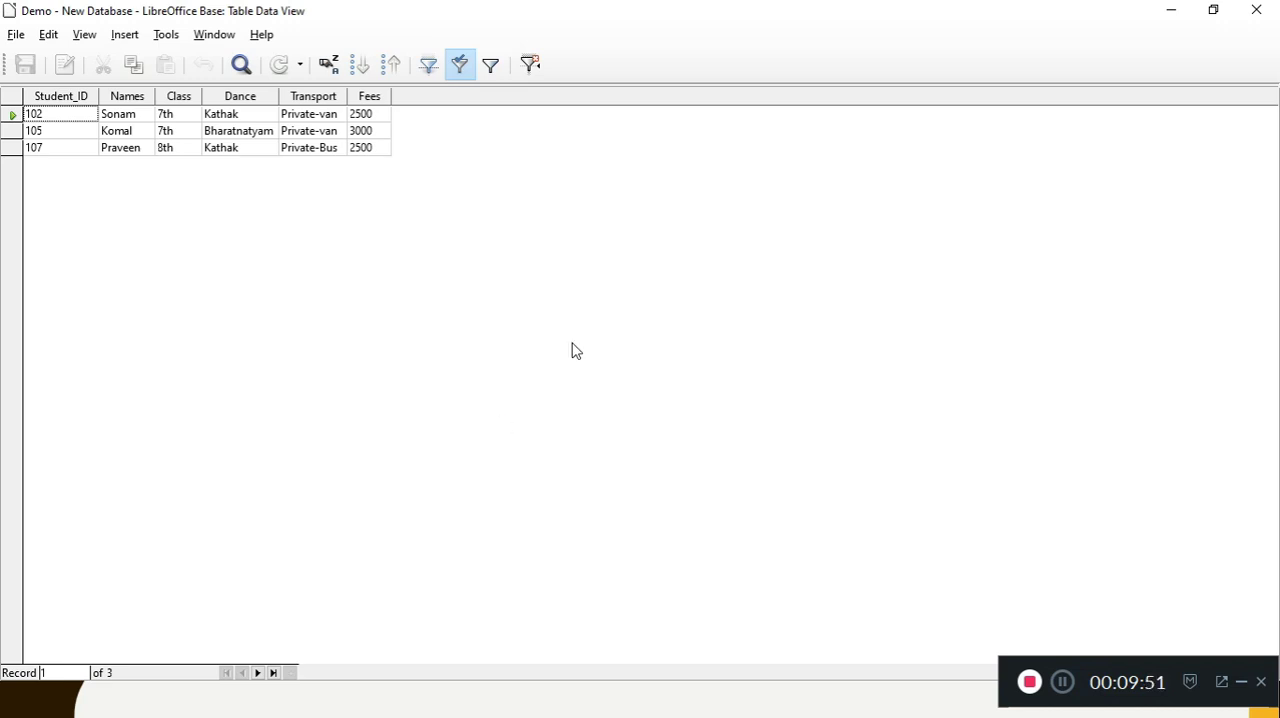
{"action": "left_click", "coordinate": [530, 65]}
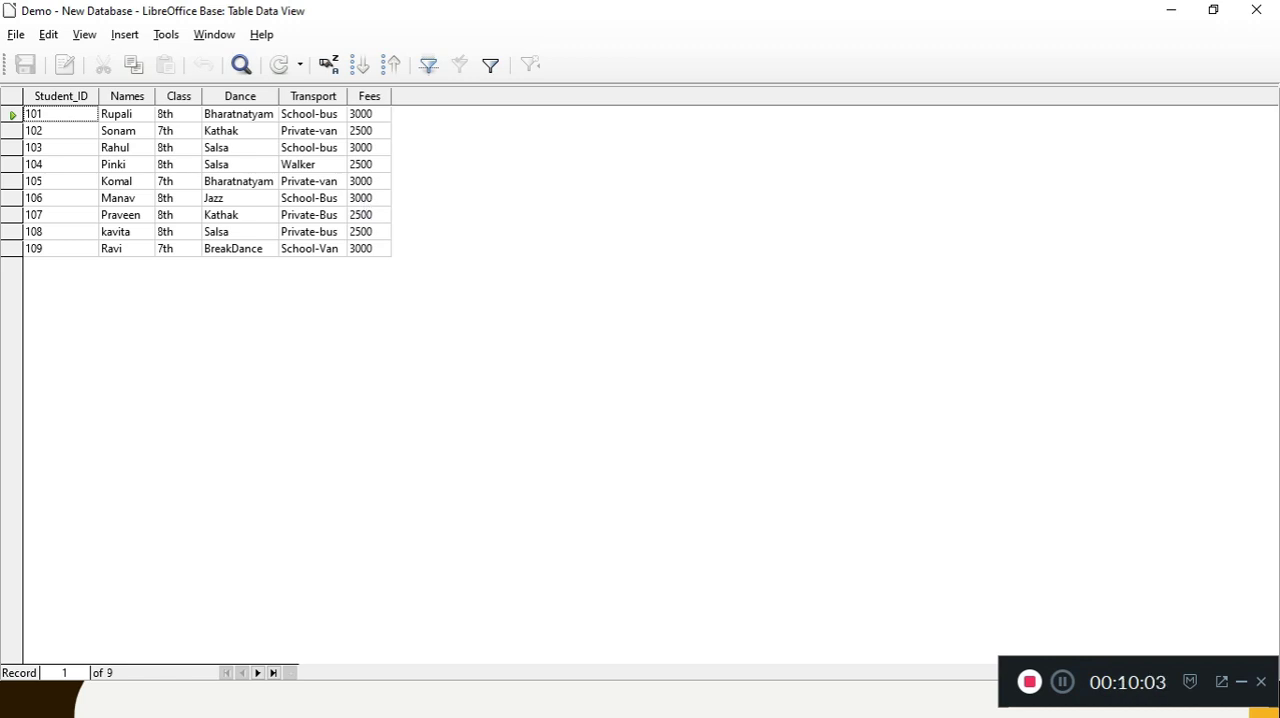
{"action": "left_click", "coordinate": [1256, 20]}
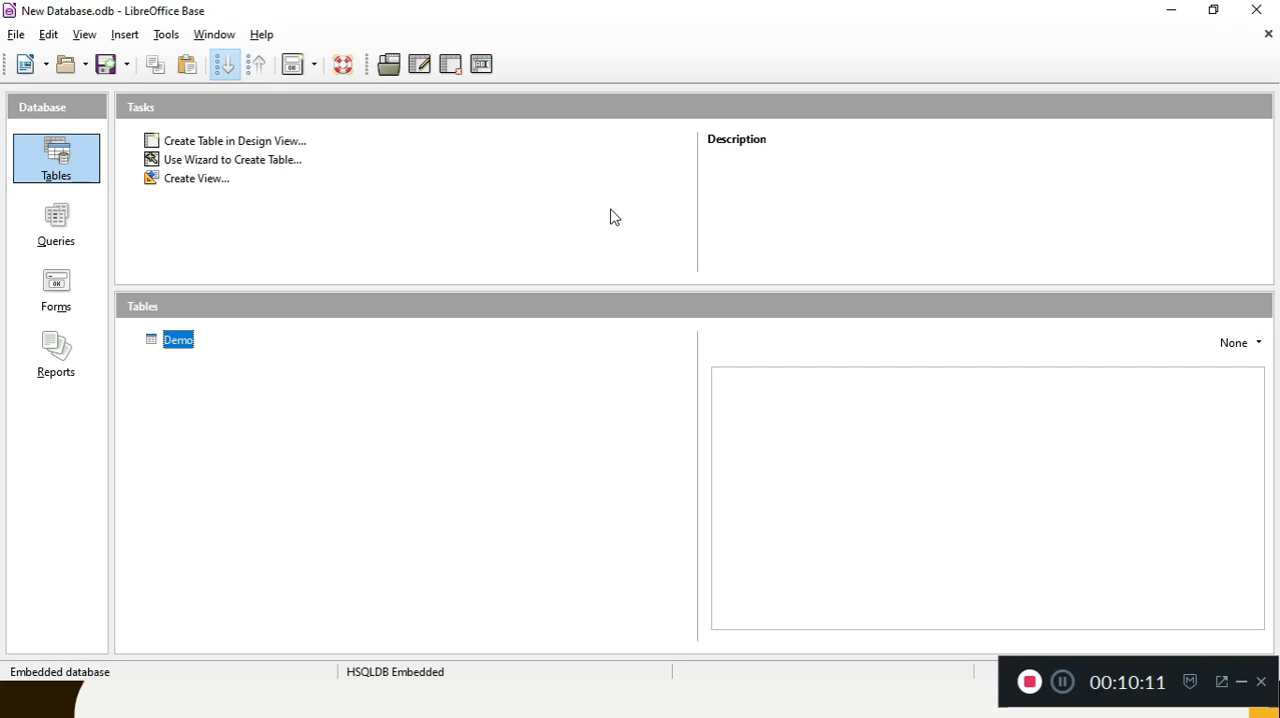
Step: Open the Demo table for editing in design view and go through its Class, Dance, Transport and Fees fields
{"action": "right_click", "coordinate": [175, 345]}
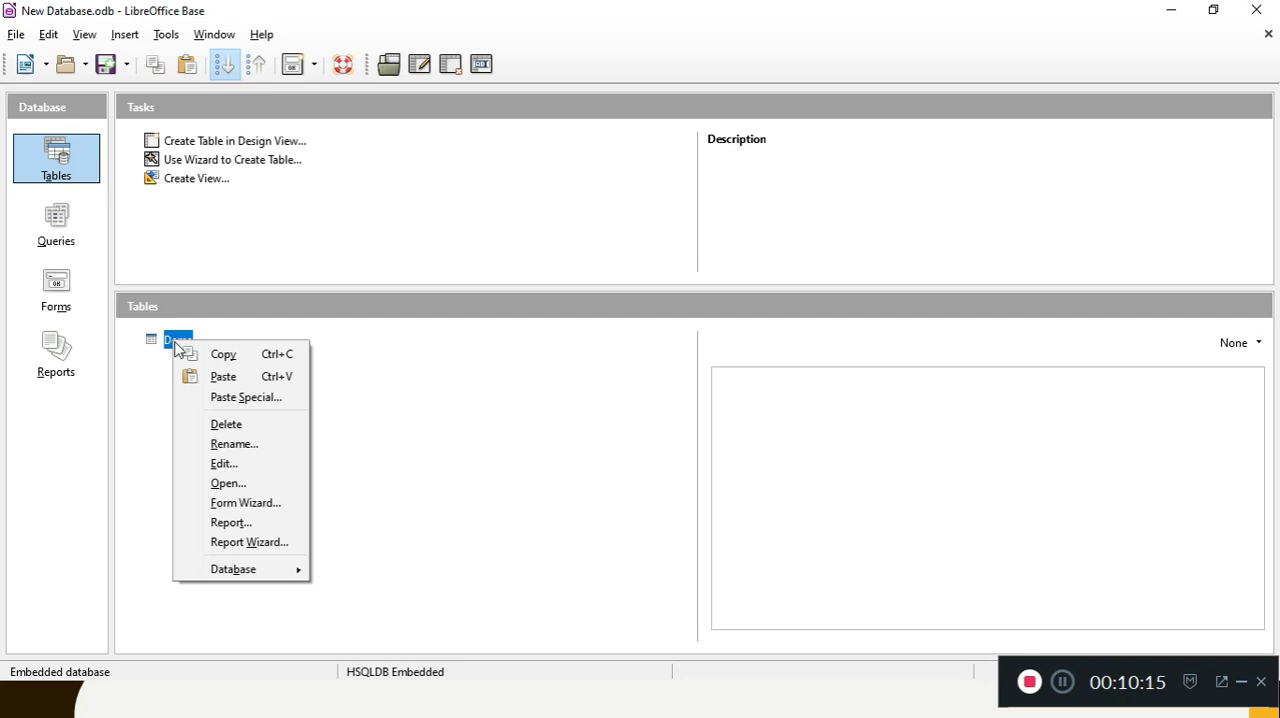
{"action": "left_click", "coordinate": [250, 473]}
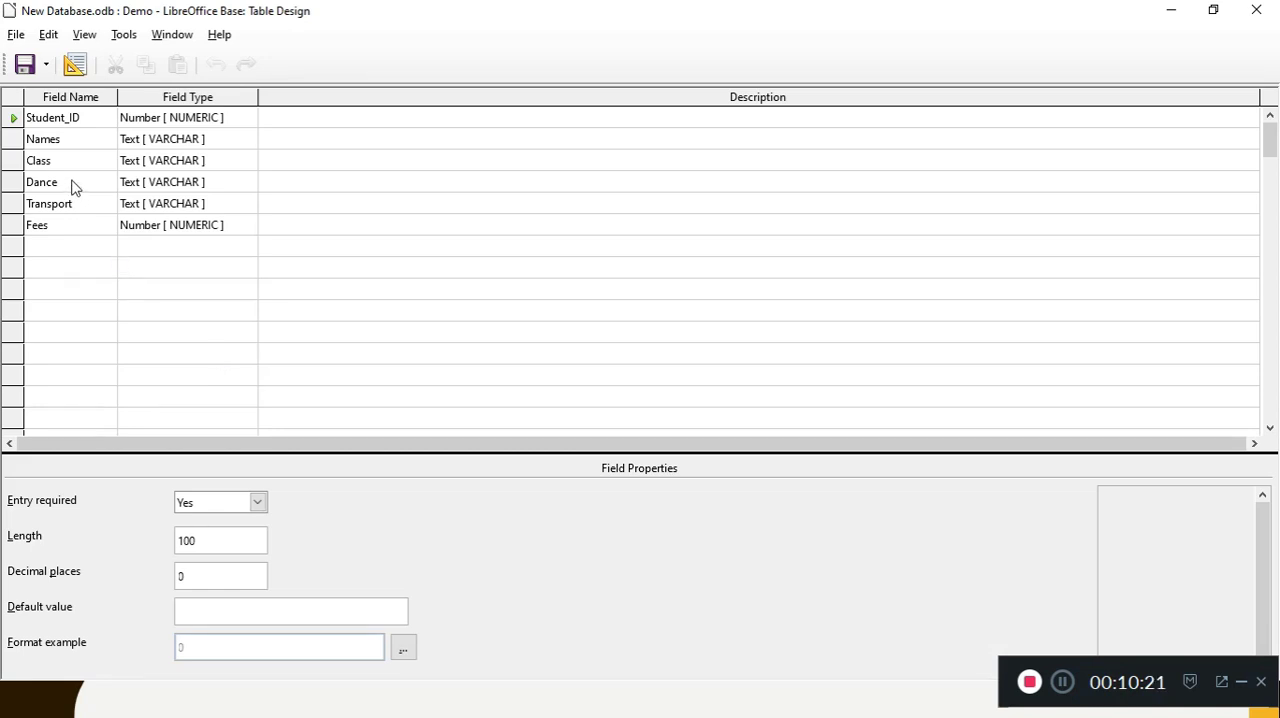
{"action": "left_click", "coordinate": [67, 163]}
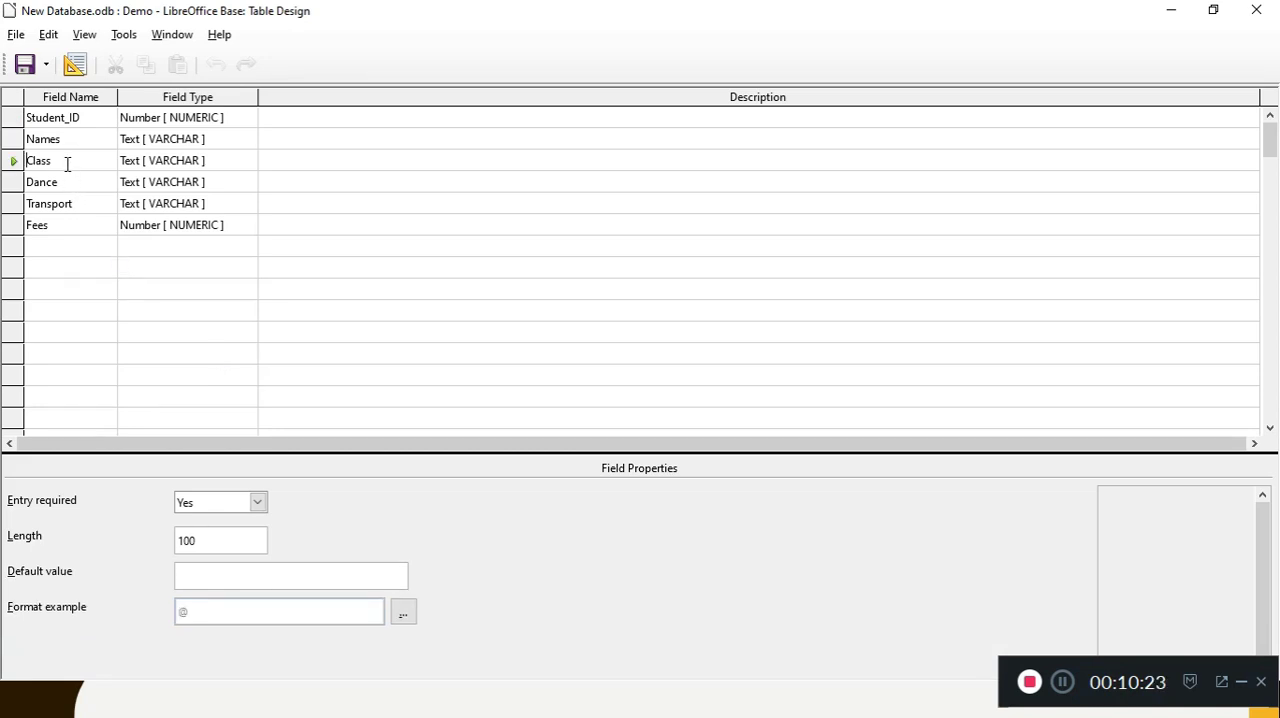
{"action": "left_click", "coordinate": [67, 182]}
{"action": "left_click", "coordinate": [67, 205]}
{"action": "left_click", "coordinate": [60, 228]}
Step: Clear the name of the third field, re-enter it as Class, and save the table design
{"action": "left_click", "coordinate": [69, 163]}
{"action": "left_click_drag", "start_coordinate": [53, 161], "coordinate": [45, 161]}
{"action": "left_click", "coordinate": [64, 165]}
{"action": "left_click", "coordinate": [38, 162]}
{"action": "left_click", "coordinate": [77, 245]}
{"action": "left_click", "coordinate": [53, 161]}
{"action": "key", "text": "BackSpace"}
{"action": "key", "text": "BackSpace"}
{"action": "key", "text": "BackSpace"}
{"action": "key", "text": "BackSpace"}
{"action": "key", "text": "BackSpace"}
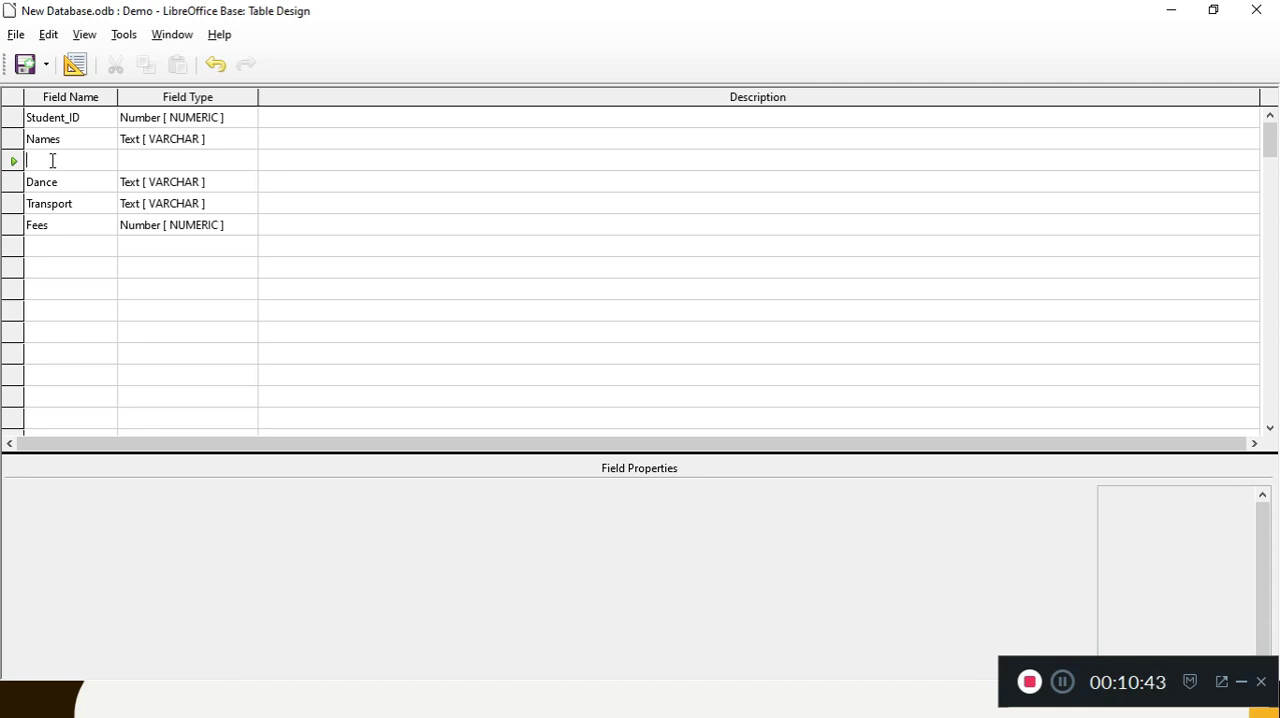
{"action": "type", "text": "class"}
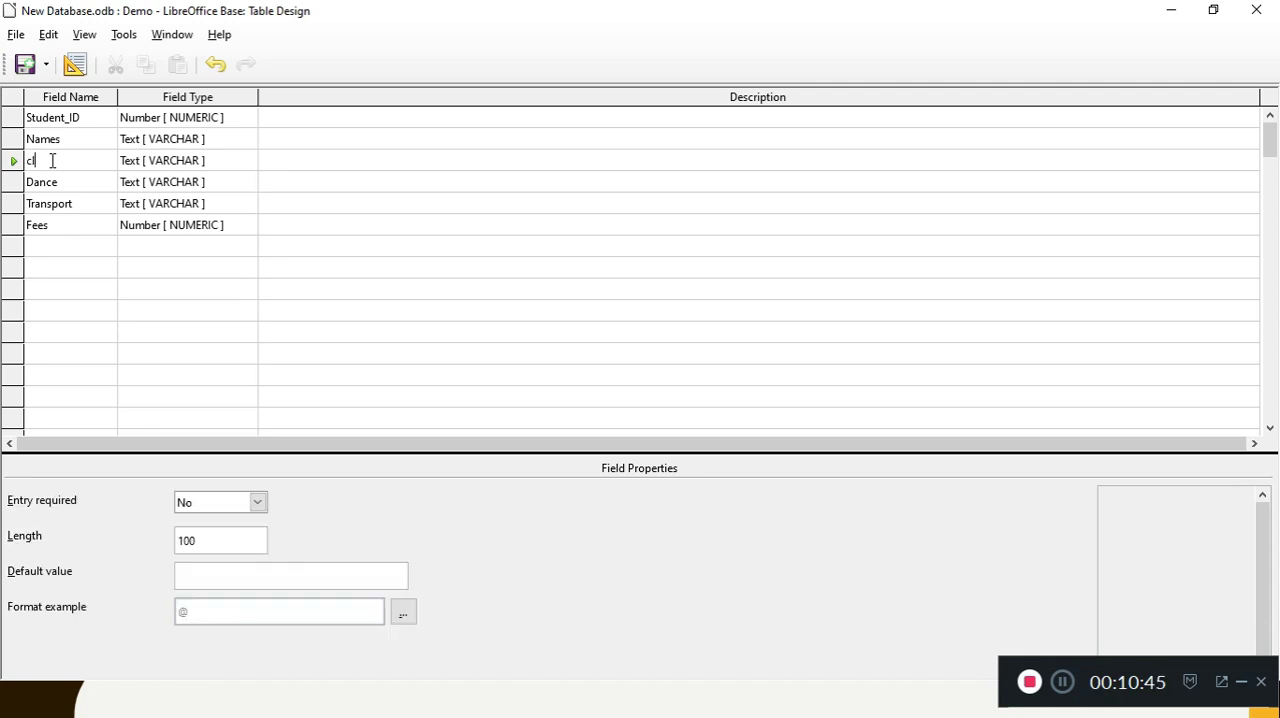
{"action": "key", "text": "BackSpace"}
{"action": "key", "text": "BackSpace"}
{"action": "key", "text": "BackSpace"}
{"action": "key", "text": "BackSpace"}
{"action": "key", "text": "BackSpace"}
{"action": "type", "text": "Class"}
{"action": "left_click", "coordinate": [16, 36]}
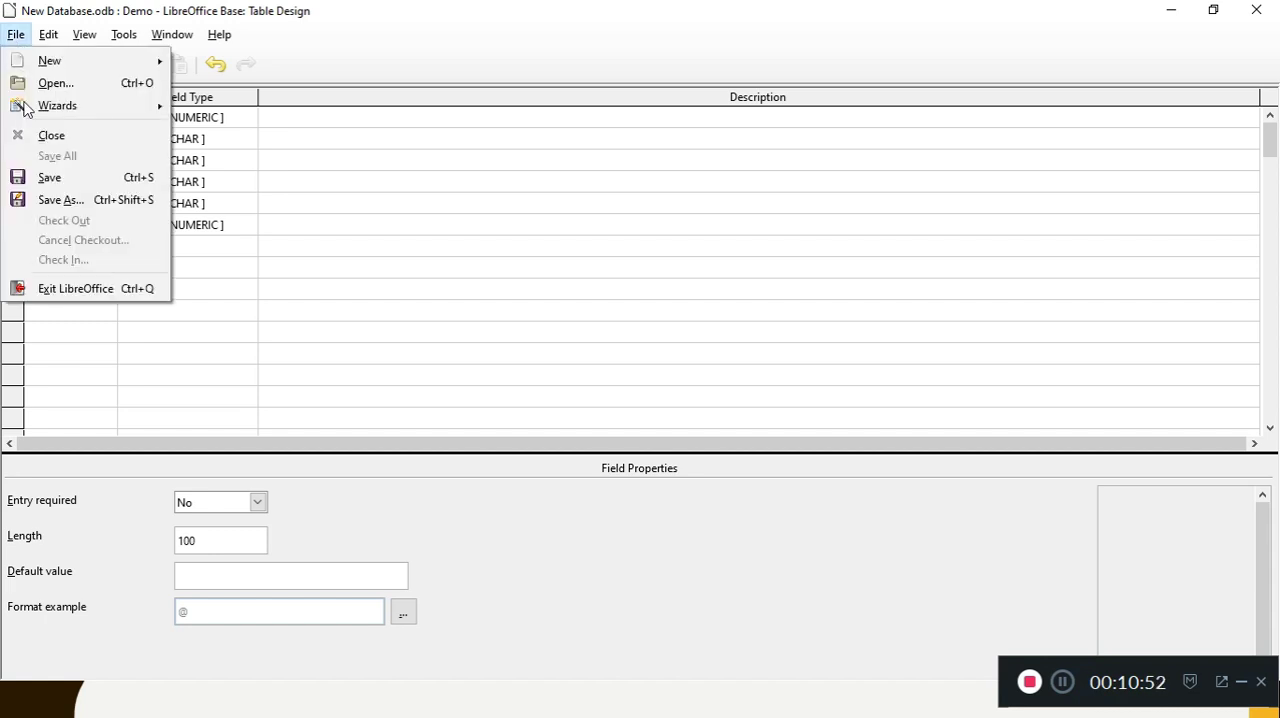
{"action": "left_click", "coordinate": [40, 175]}
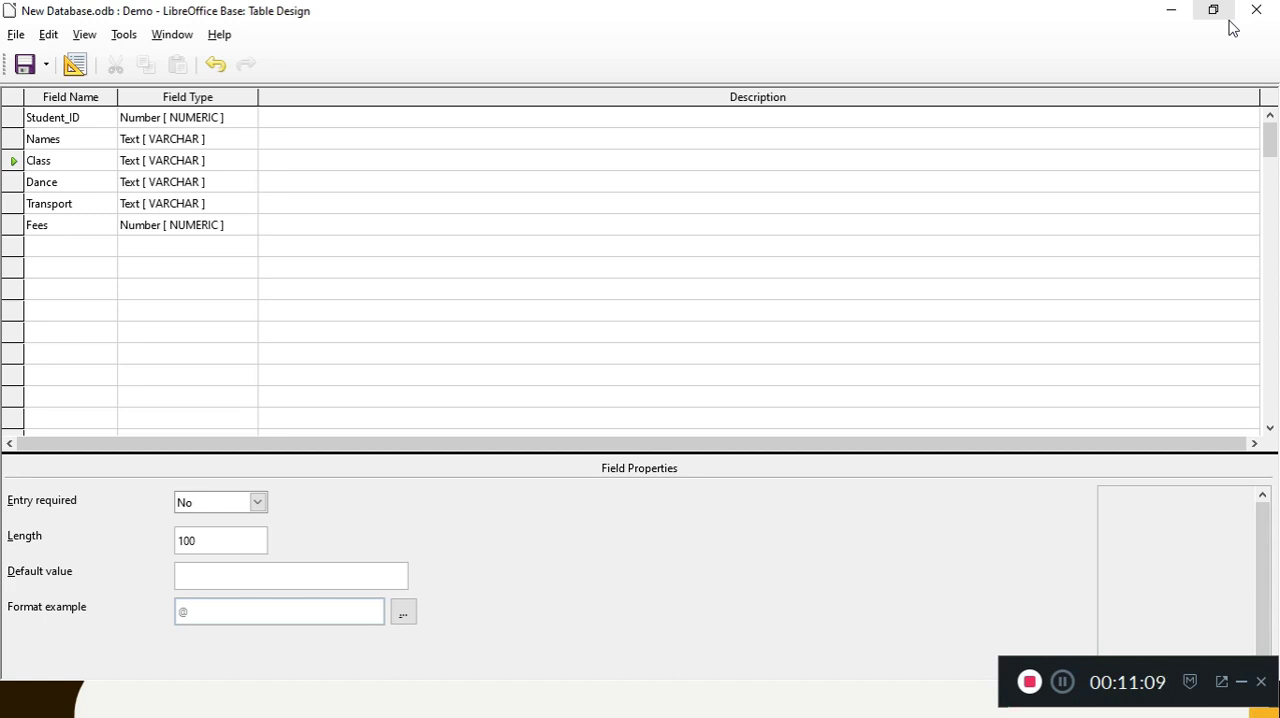
Step: Select the Class field's row and insert a new row into the table design
{"action": "left_click", "coordinate": [15, 141]}
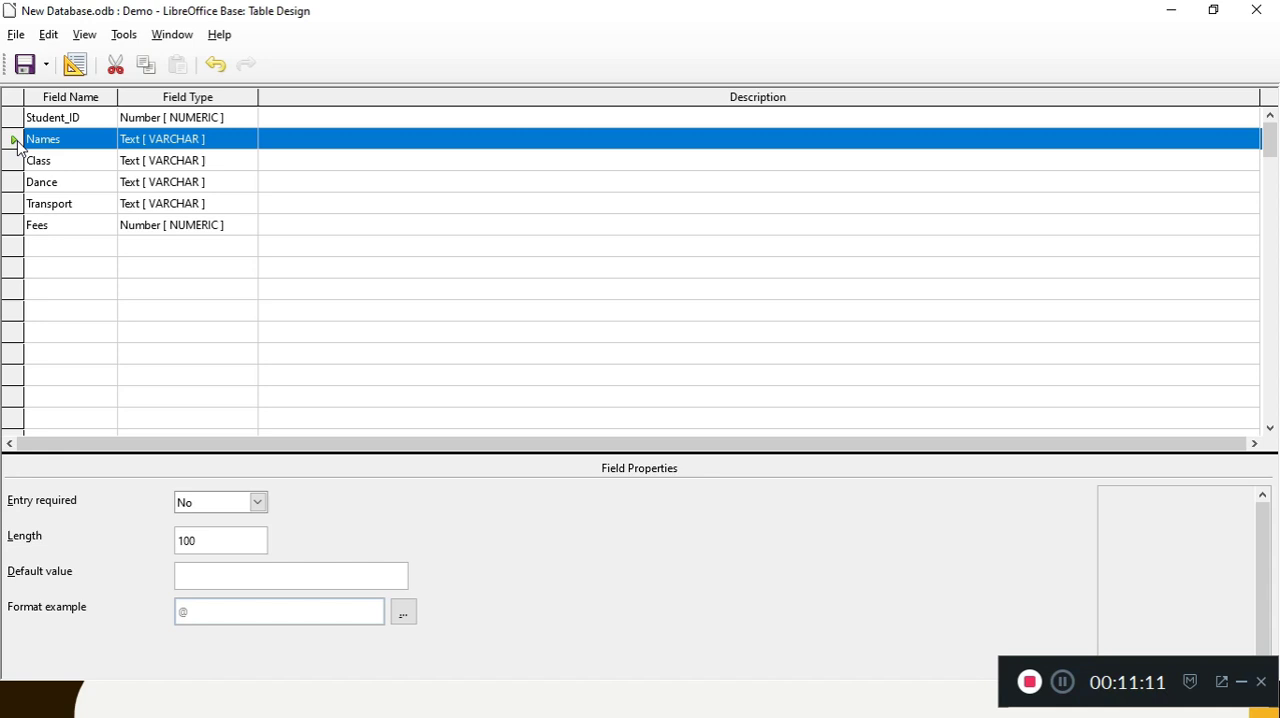
{"action": "left_click", "coordinate": [14, 161]}
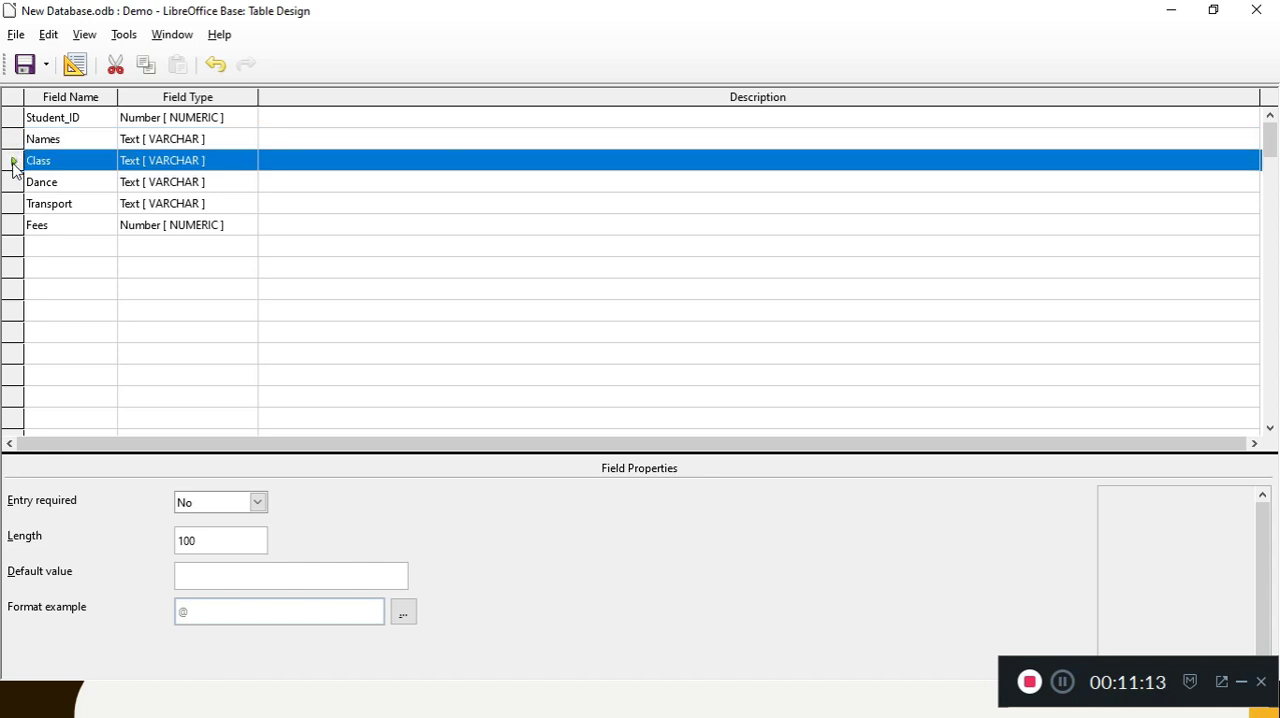
{"action": "right_click", "coordinate": [13, 164]}
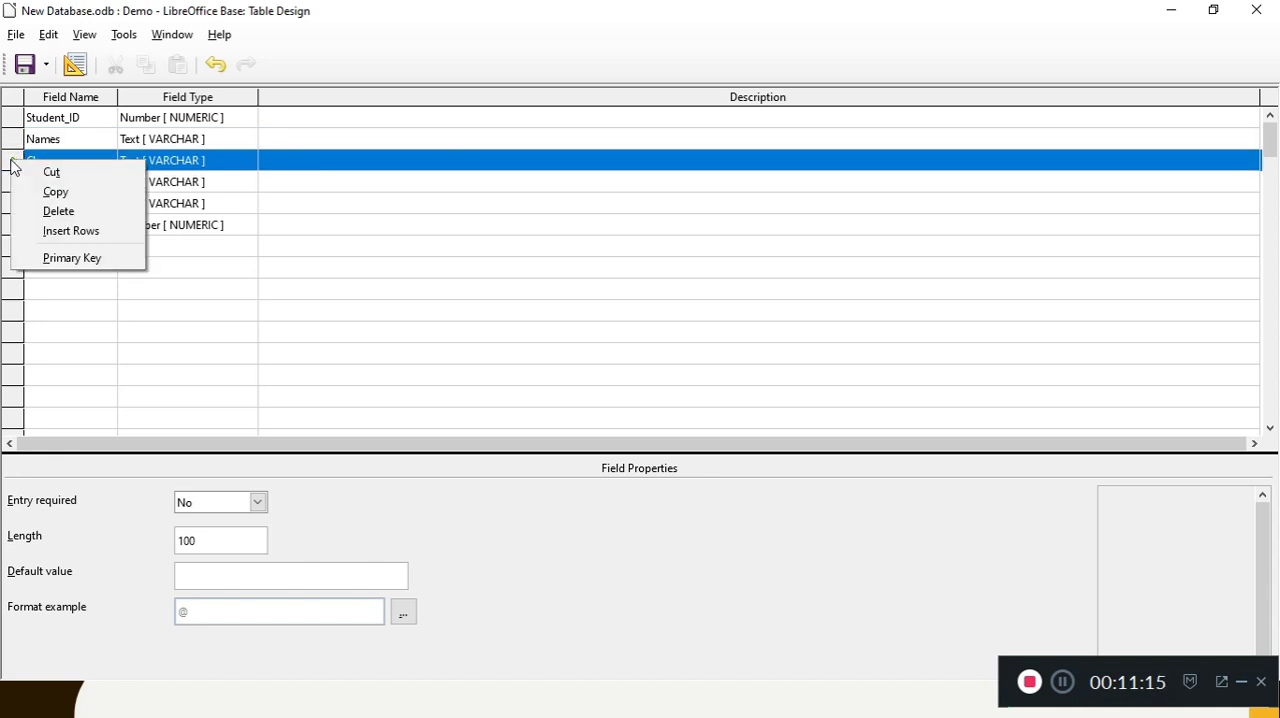
{"action": "left_click", "coordinate": [56, 231]}
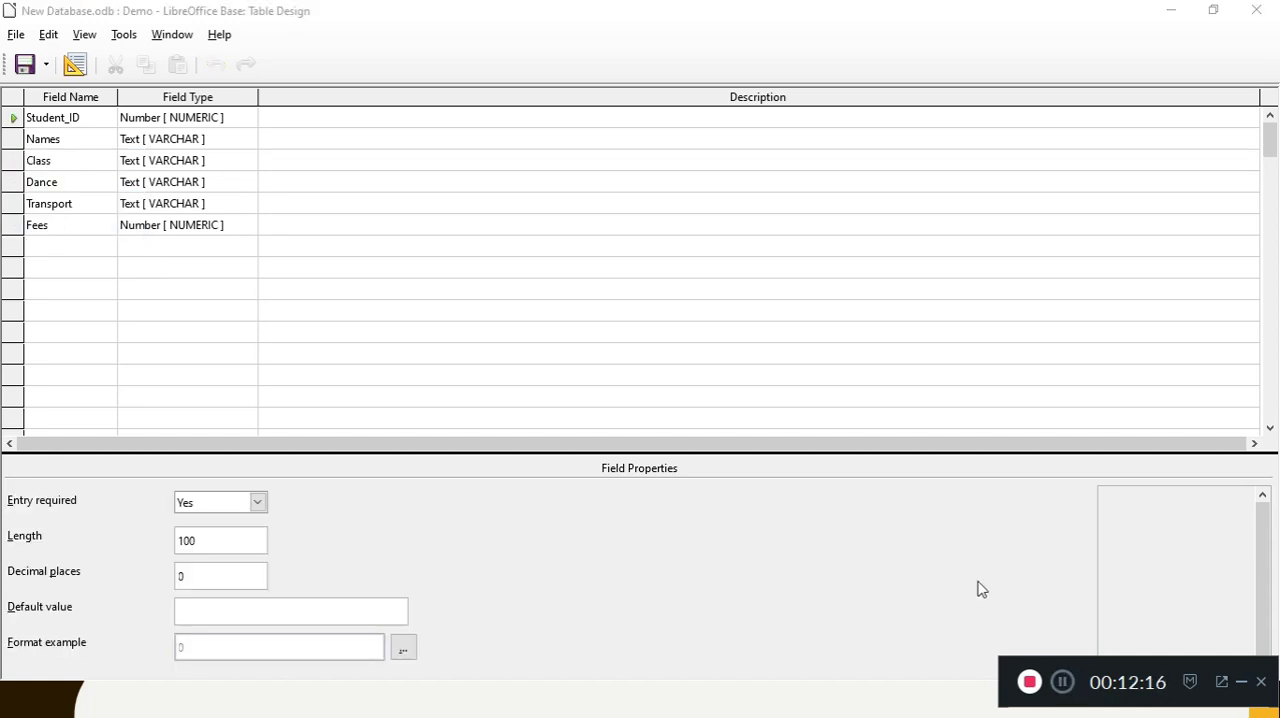
{"action": "left_click", "coordinate": [13, 164]}
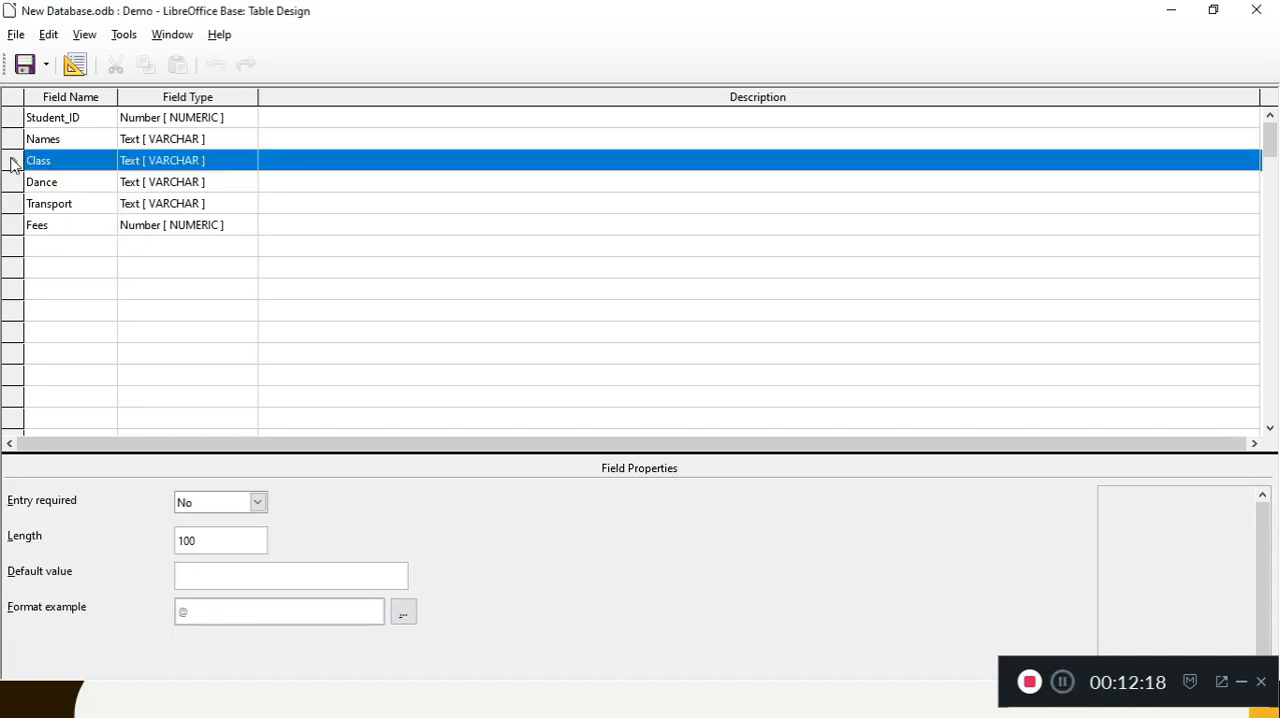
{"action": "right_click", "coordinate": [13, 164]}
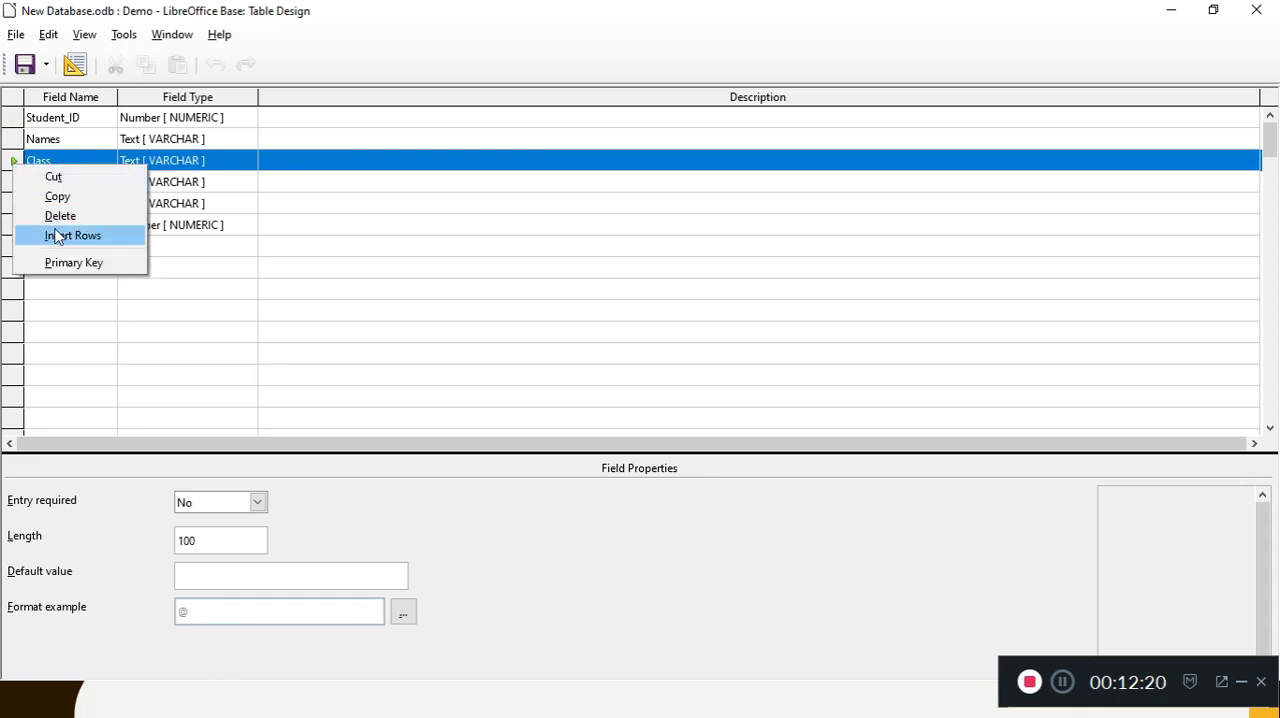
{"action": "left_click", "coordinate": [57, 235]}
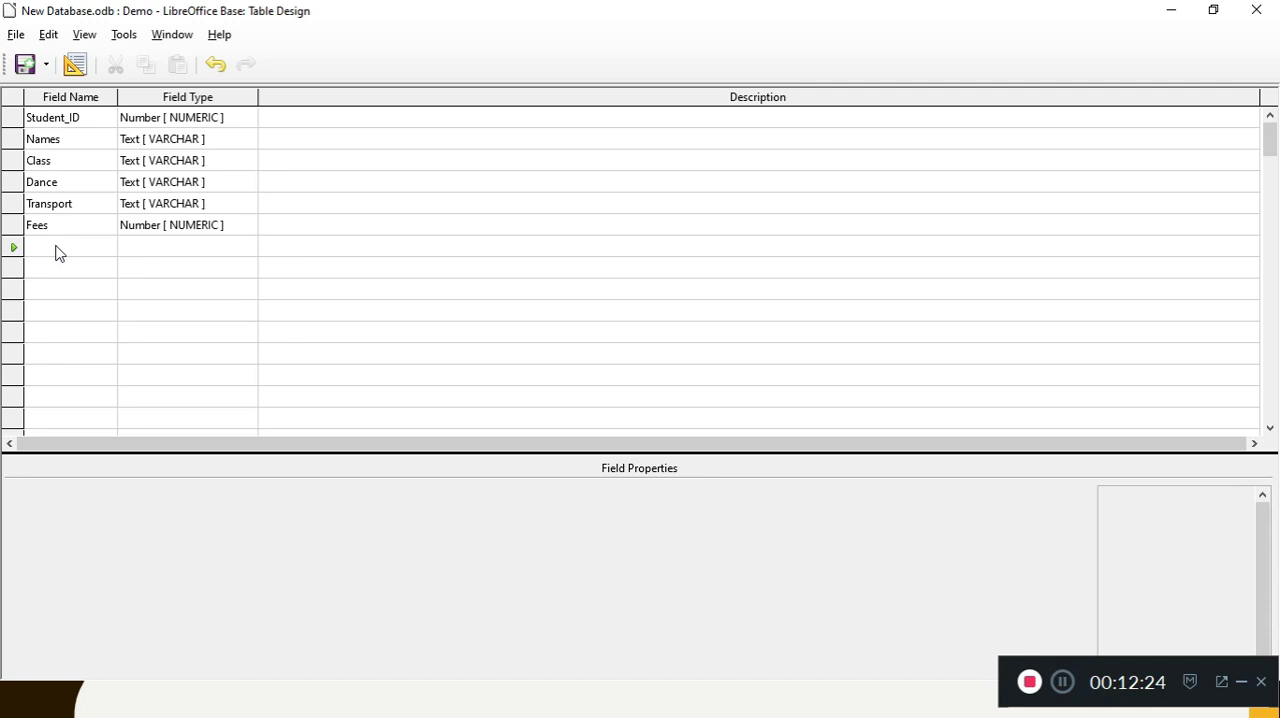
Step: Switch to the PowerPoint slide show and mark the passage about adding a field between two fields if the table is not saved
{"action": "key", "text": "alt+Tab"}
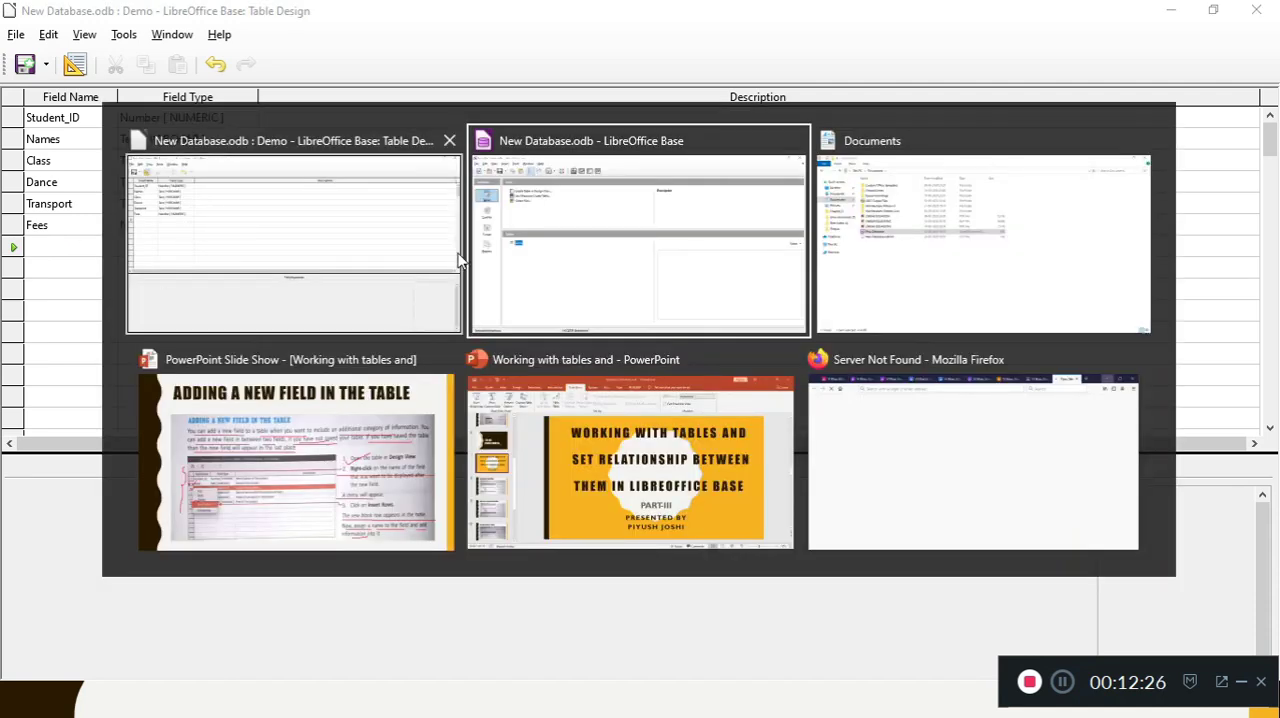
{"action": "left_click", "coordinate": [394, 428]}
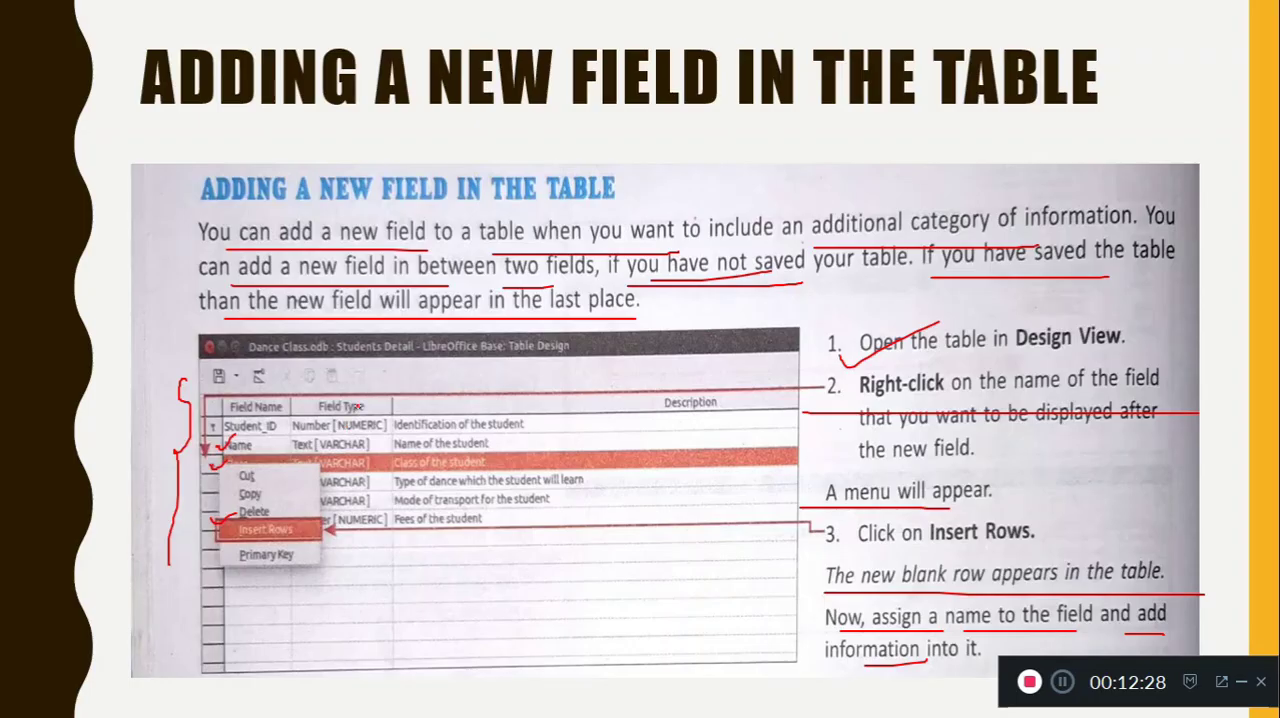
{"action": "left_click_drag", "start_coordinate": [1147, 232], "coordinate": [1198, 230]}
{"action": "left_click_drag", "start_coordinate": [270, 283], "coordinate": [505, 291]}
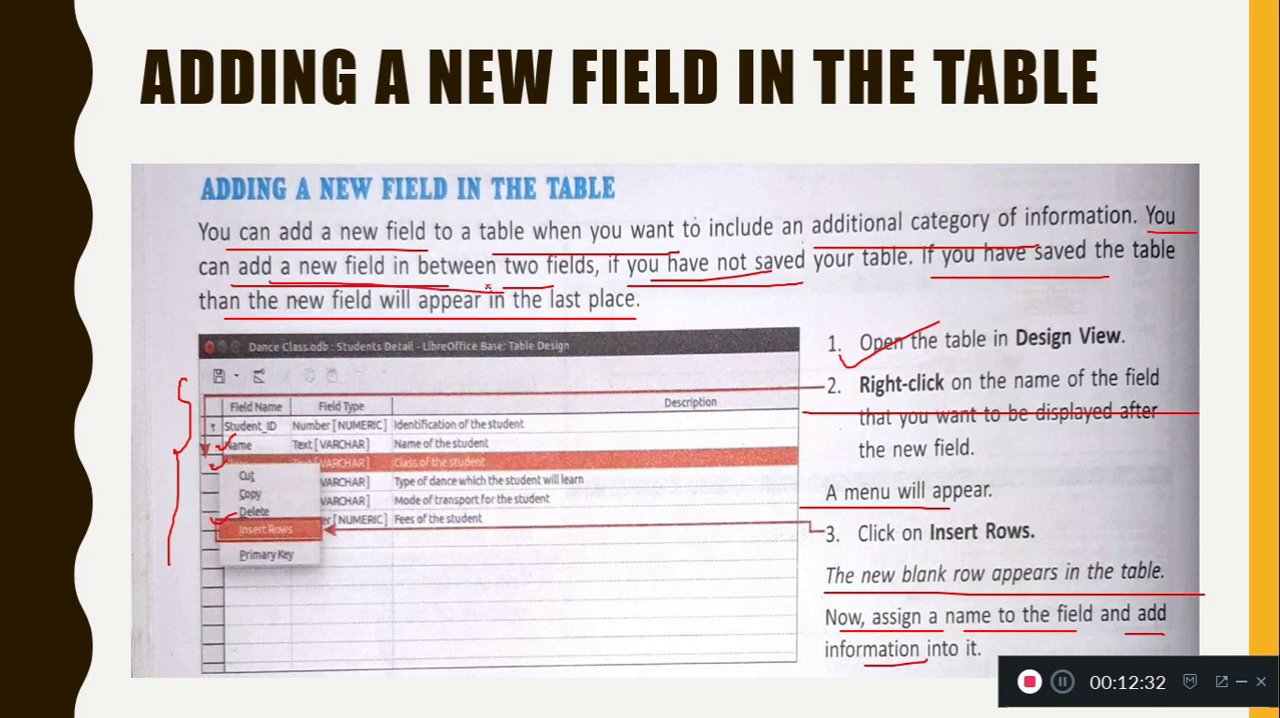
{"action": "mouse_move", "coordinate": [586, 252]}
{"action": "left_mouse_down"}
{"action": "mouse_move", "coordinate": [510, 288]}
{"action": "mouse_move", "coordinate": [594, 258]}
{"action": "left_mouse_up"}
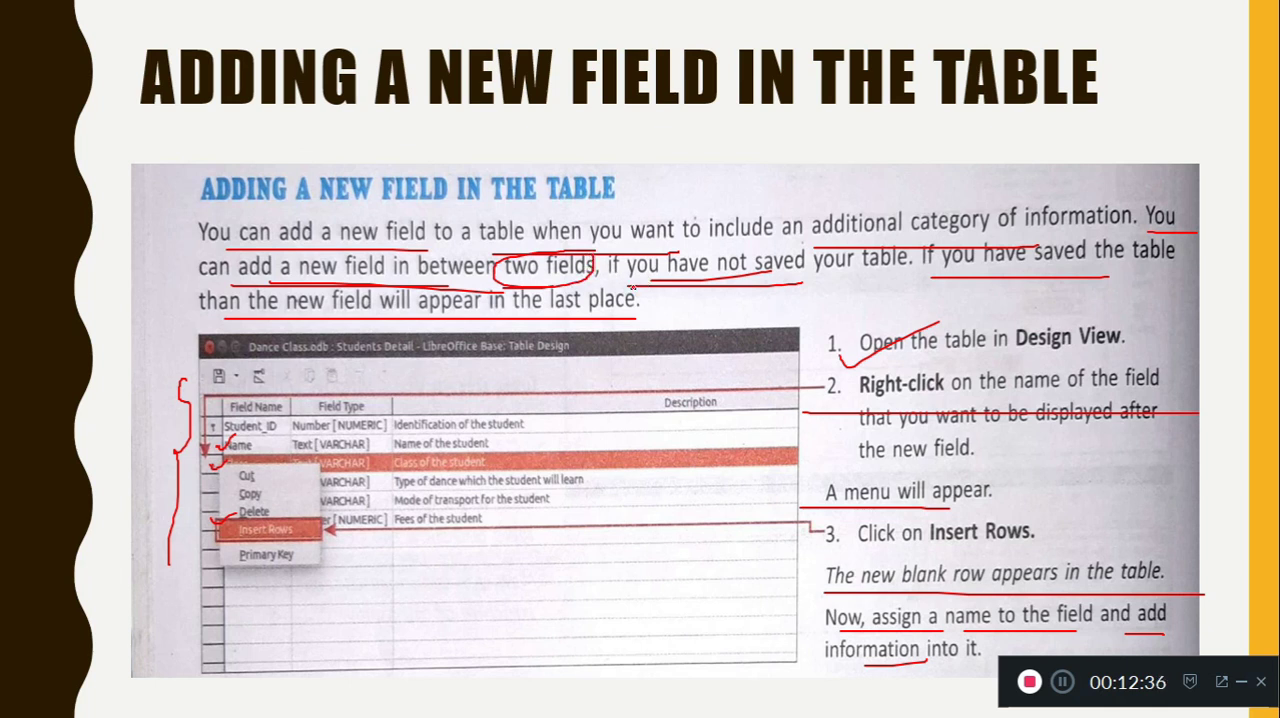
{"action": "mouse_move", "coordinate": [630, 283]}
{"action": "left_mouse_down"}
{"action": "mouse_move", "coordinate": [886, 285]}
{"action": "mouse_move", "coordinate": [915, 243]}
{"action": "mouse_move", "coordinate": [694, 245]}
{"action": "mouse_move", "coordinate": [603, 268]}
{"action": "mouse_move", "coordinate": [688, 288]}
{"action": "left_mouse_up"}
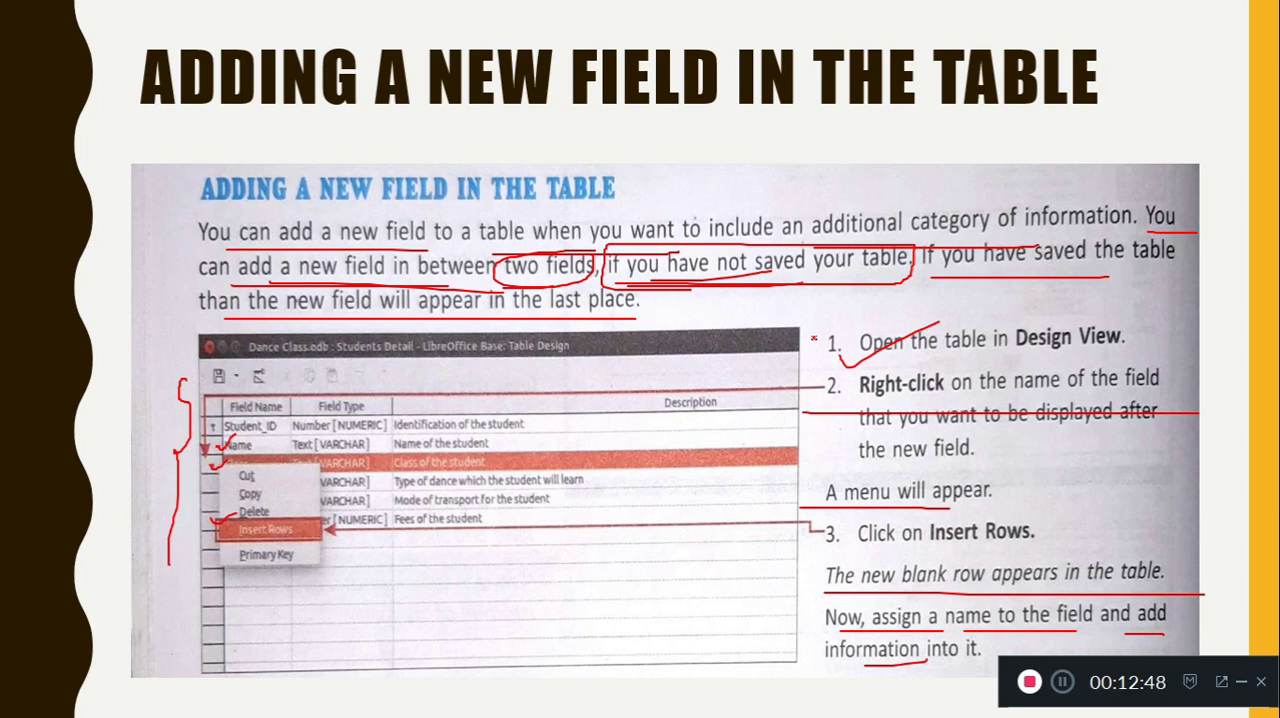
Step: Switch back to the Demo table design in LibreOffice Base, insert a row at the Class field, and name the new field xy
{"action": "key", "text": "alt+Tab"}
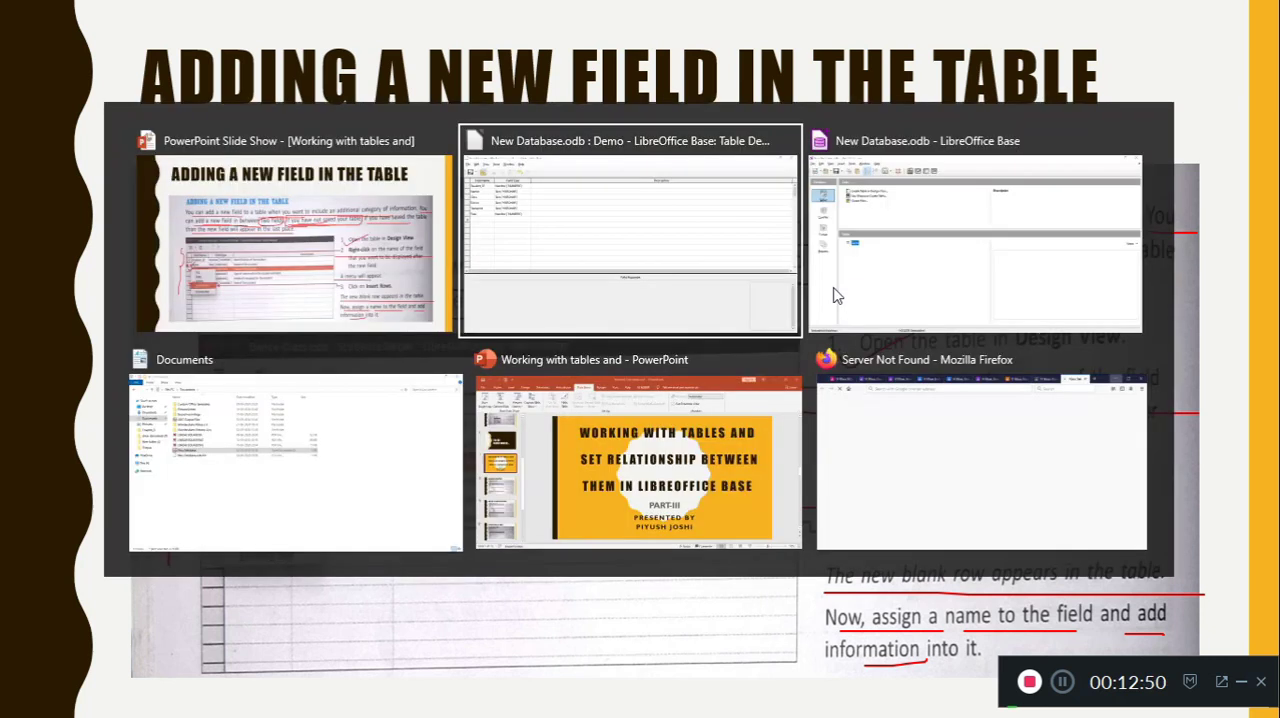
{"action": "left_click", "coordinate": [591, 246]}
{"action": "right_click", "coordinate": [10, 166]}
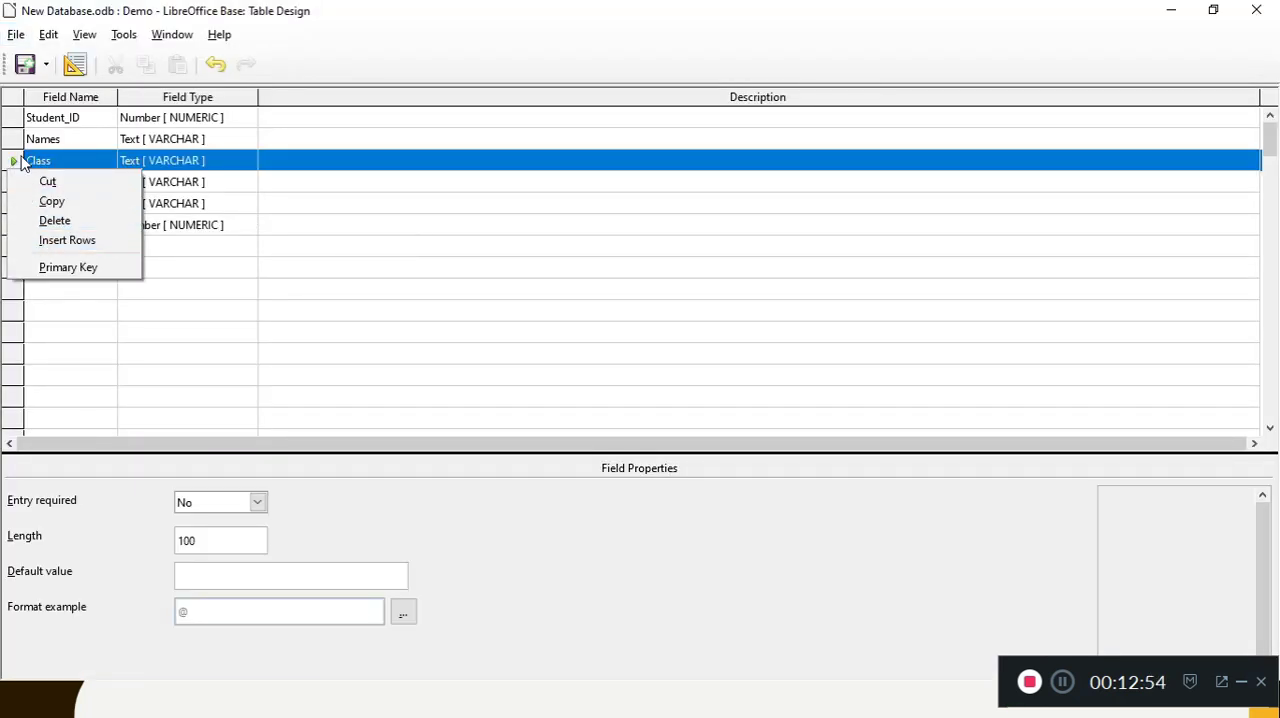
{"action": "left_click", "coordinate": [88, 250]}
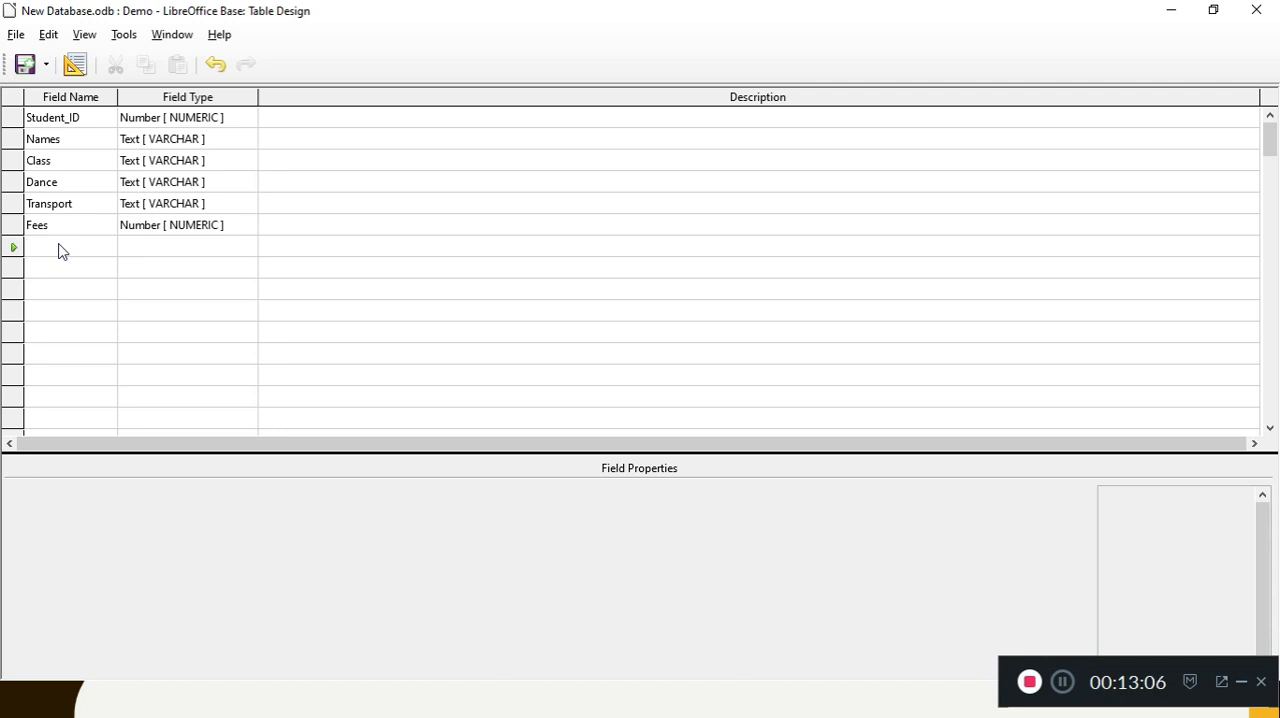
{"action": "type", "text": "xy"}
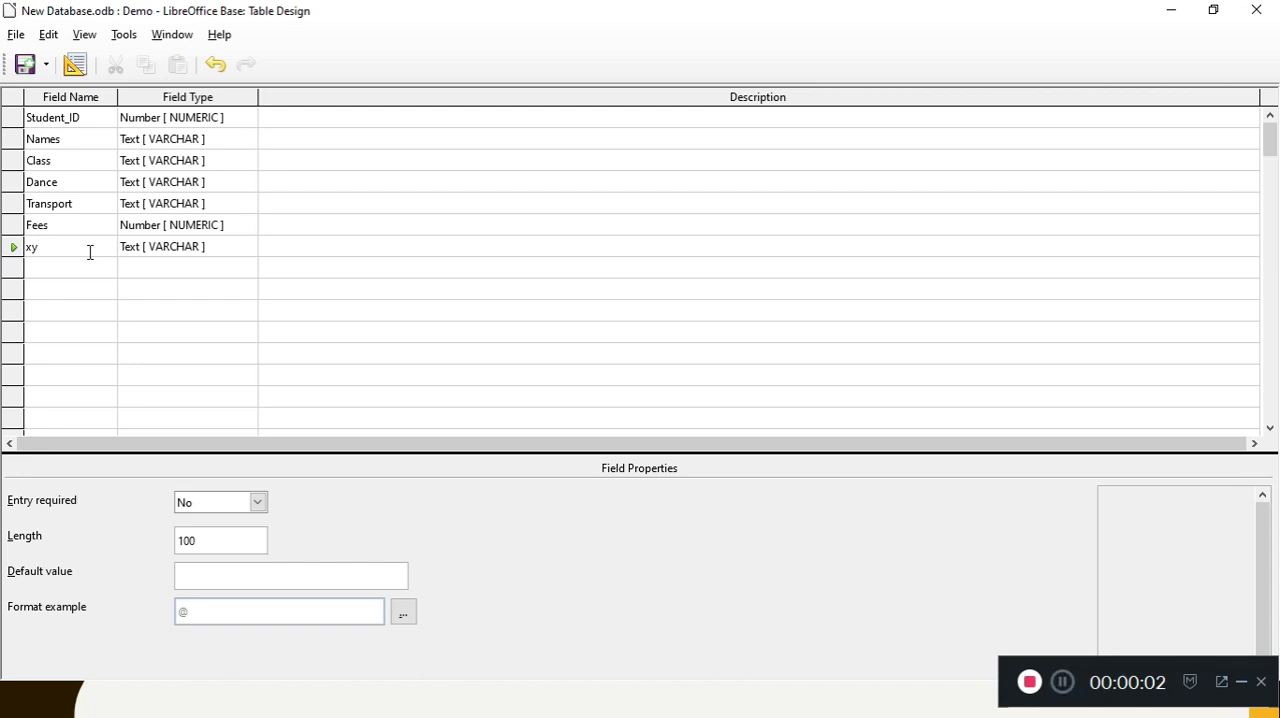
Step: Insert a row at the xy field and close the Demo table design
{"action": "right_click", "coordinate": [12, 248]}
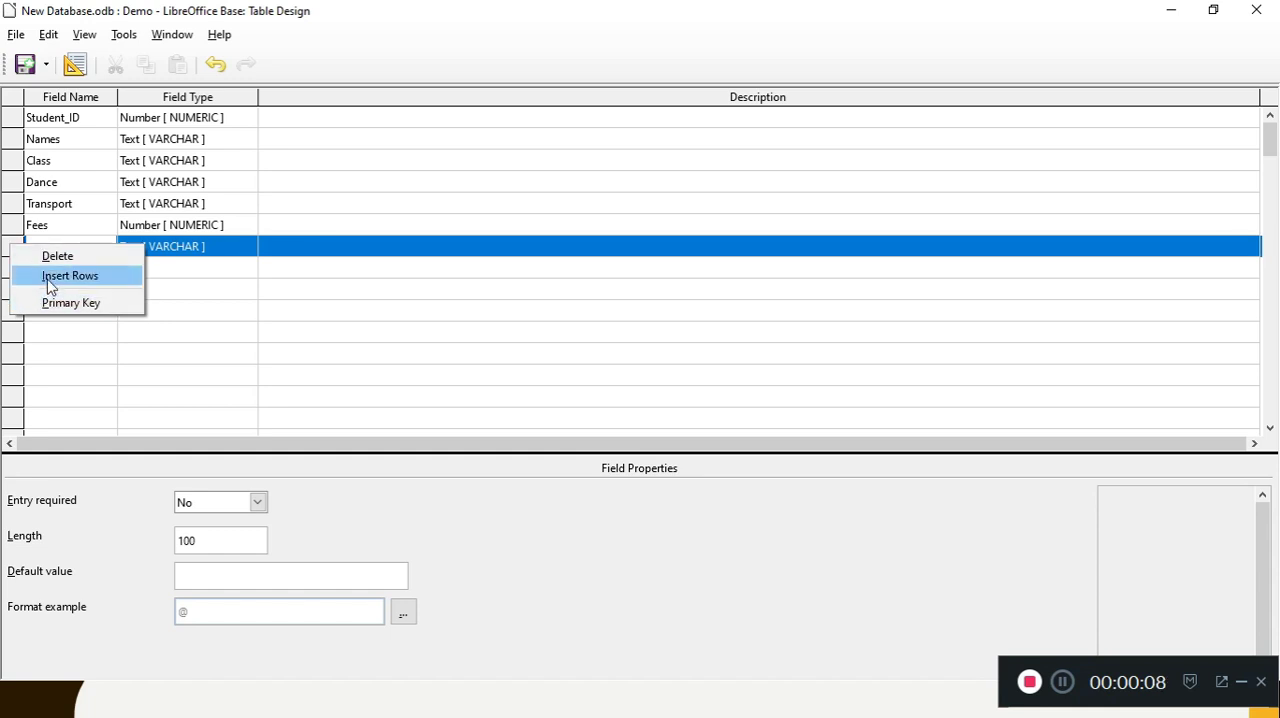
{"action": "left_click", "coordinate": [47, 276]}
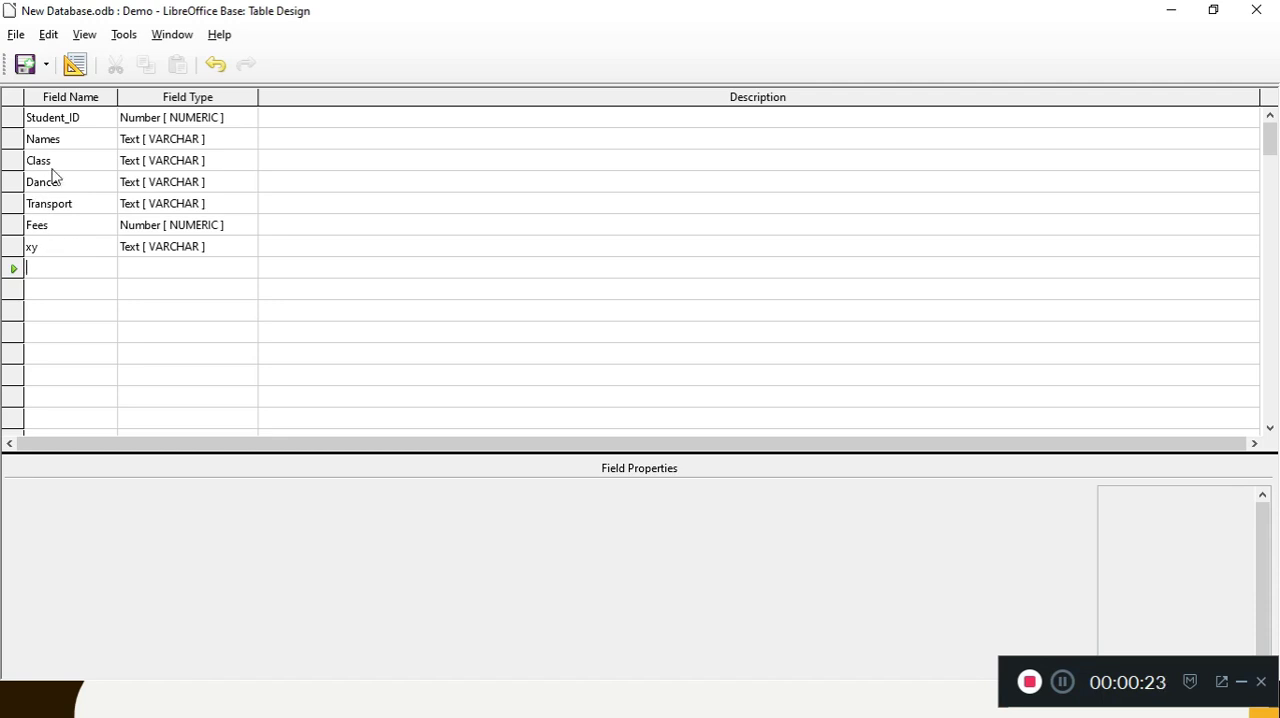
{"action": "left_click", "coordinate": [1257, 12]}
Step: Create a new table in design view with the fields Student_ID and Dance
{"action": "left_click", "coordinate": [237, 143]}
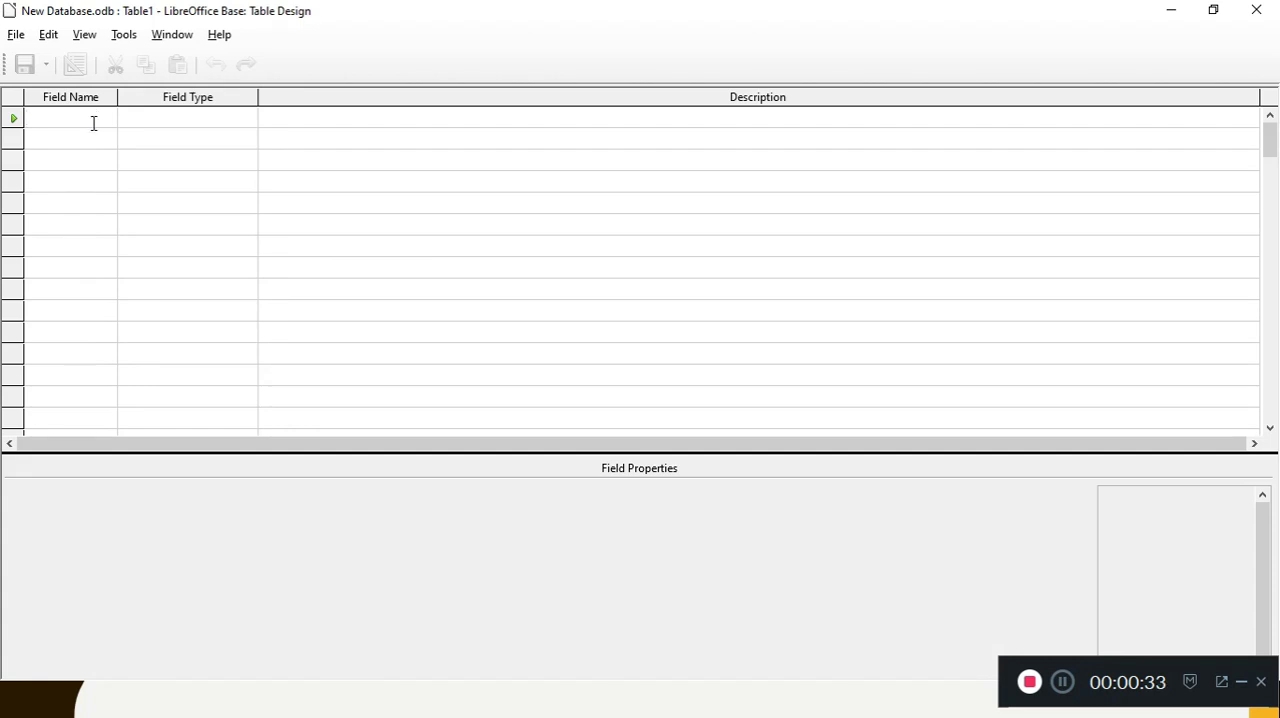
{"action": "type", "text": "Student"}
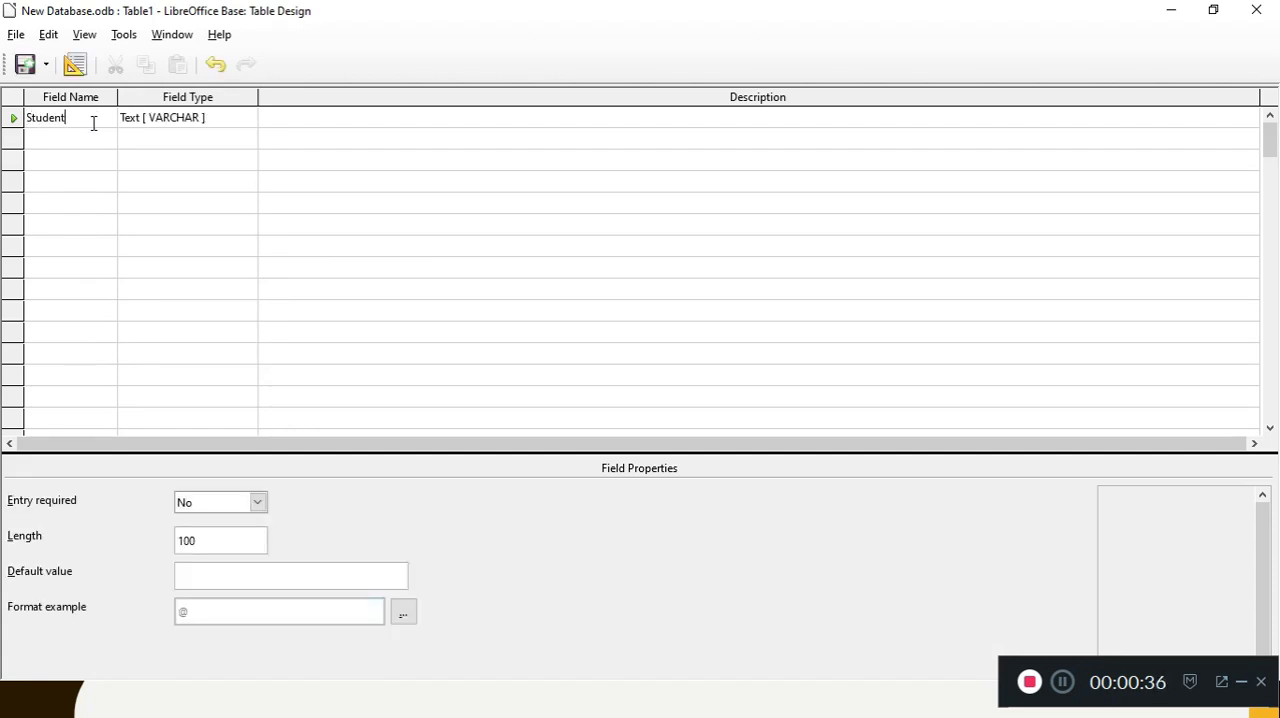
{"action": "type", "text": "_ID"}
{"action": "key", "text": "Tab"}
{"action": "key", "text": "Tab"}
{"action": "key", "text": "Tab"}
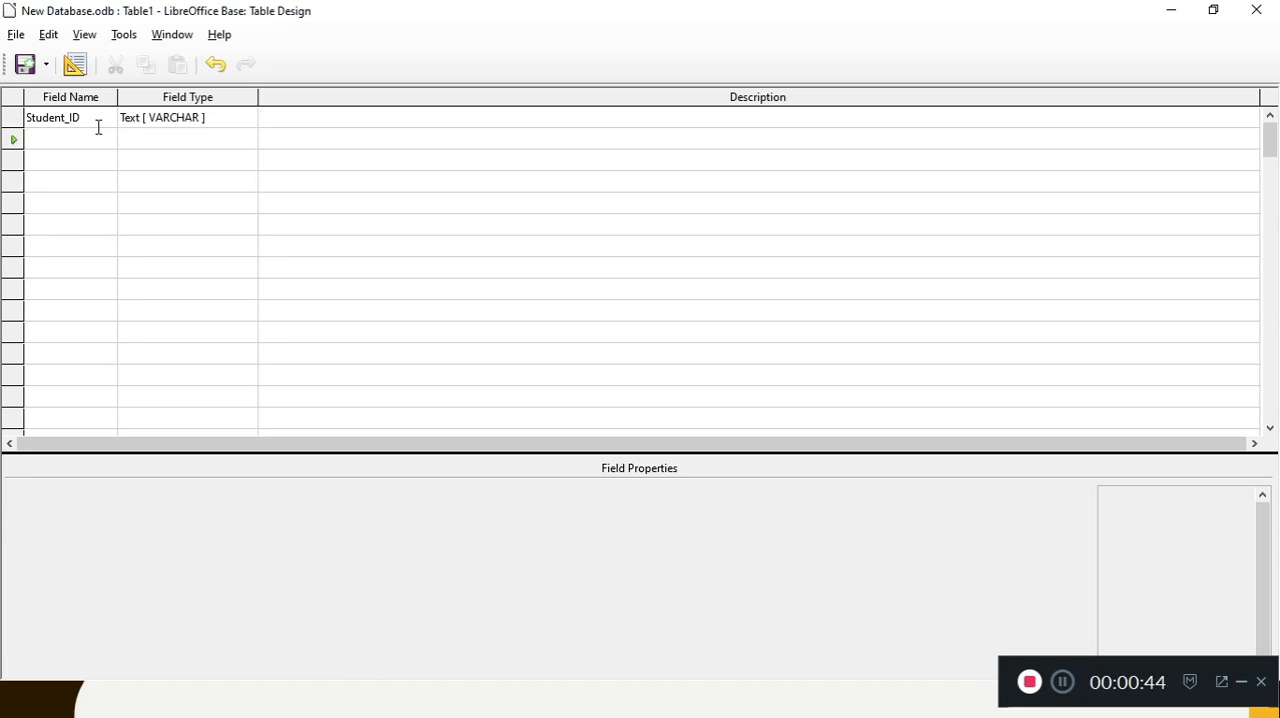
{"action": "type", "text": "Dance"}
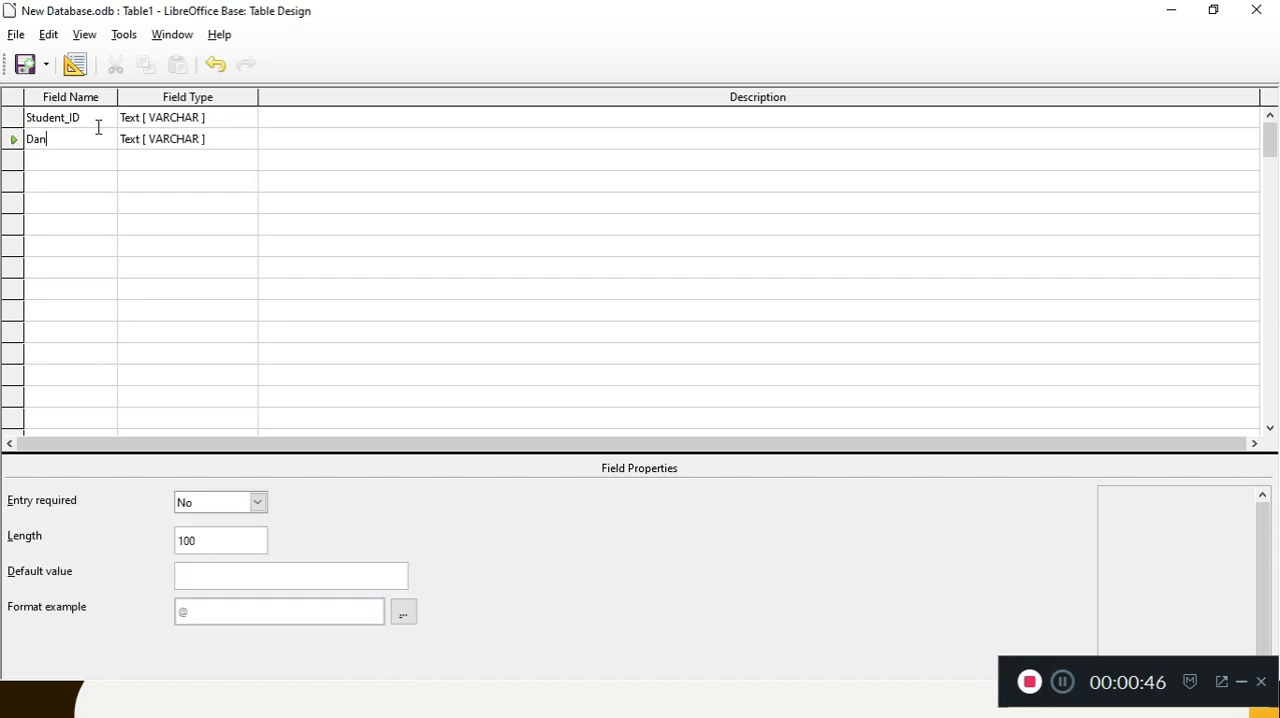
Step: Insert a row above the Dance field and name the new field Class
{"action": "left_click", "coordinate": [14, 140]}
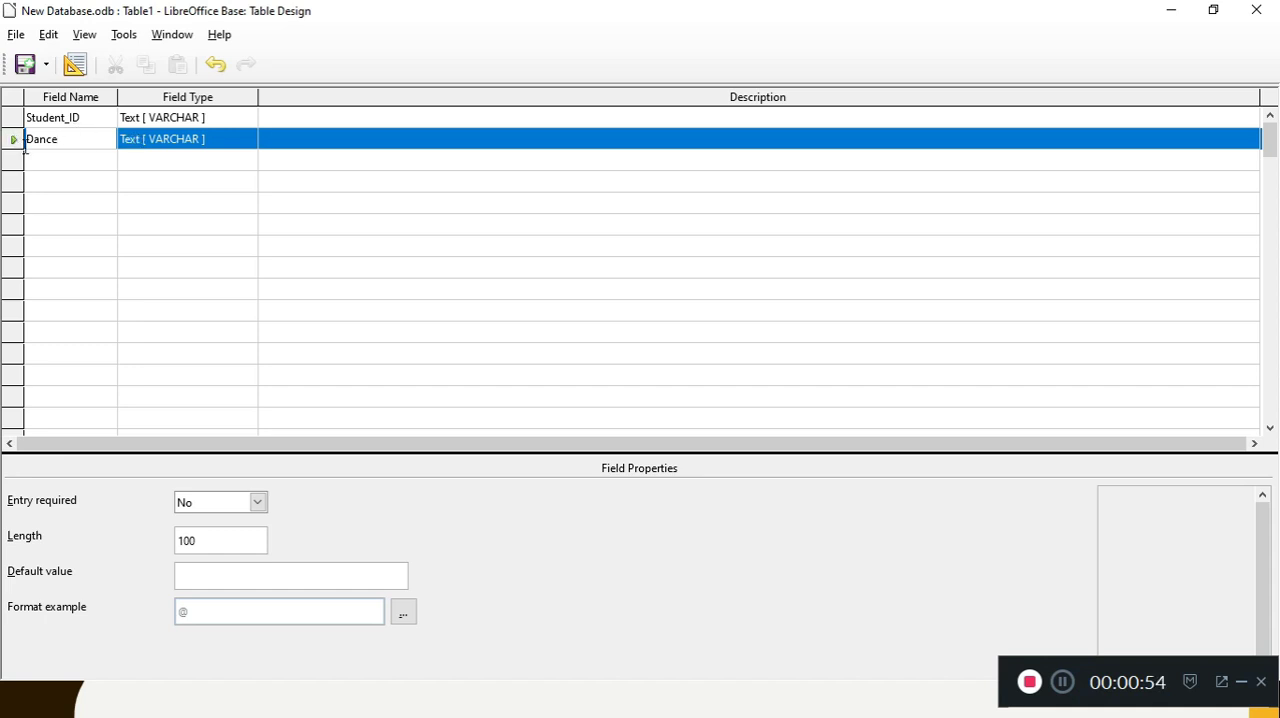
{"action": "right_click", "coordinate": [13, 142]}
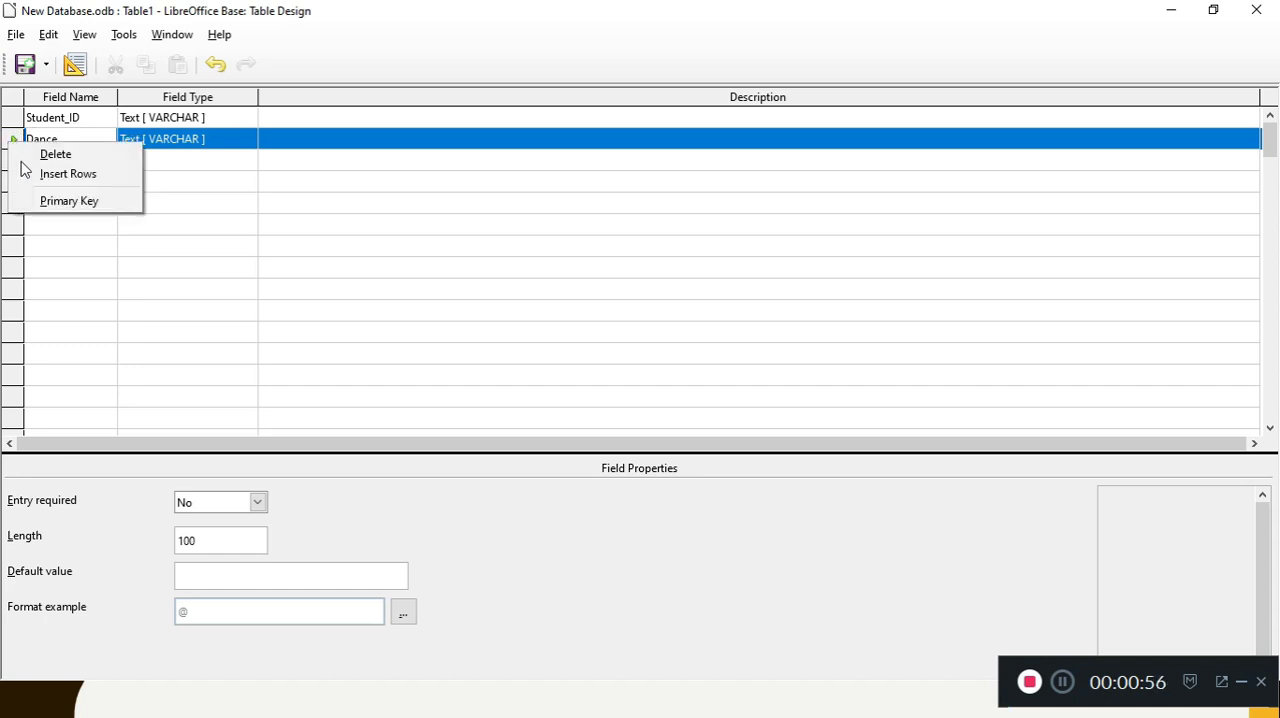
{"action": "left_click", "coordinate": [33, 178]}
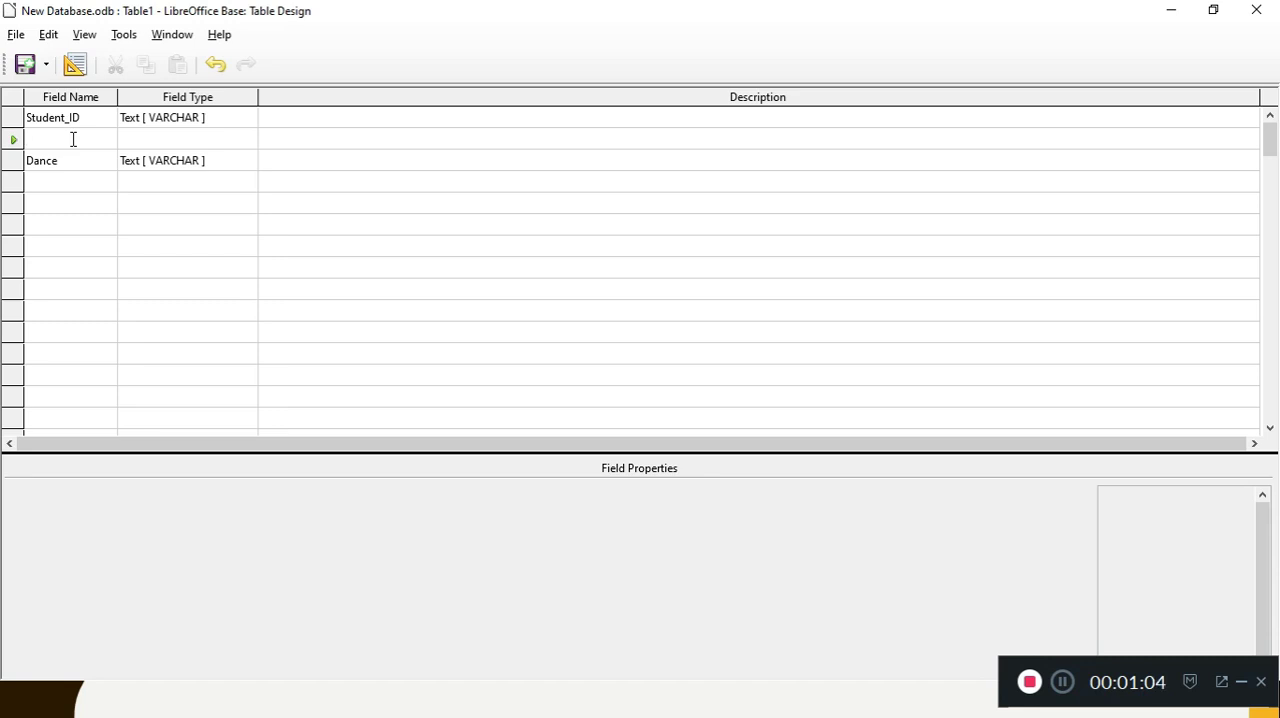
{"action": "type", "text": "Class"}
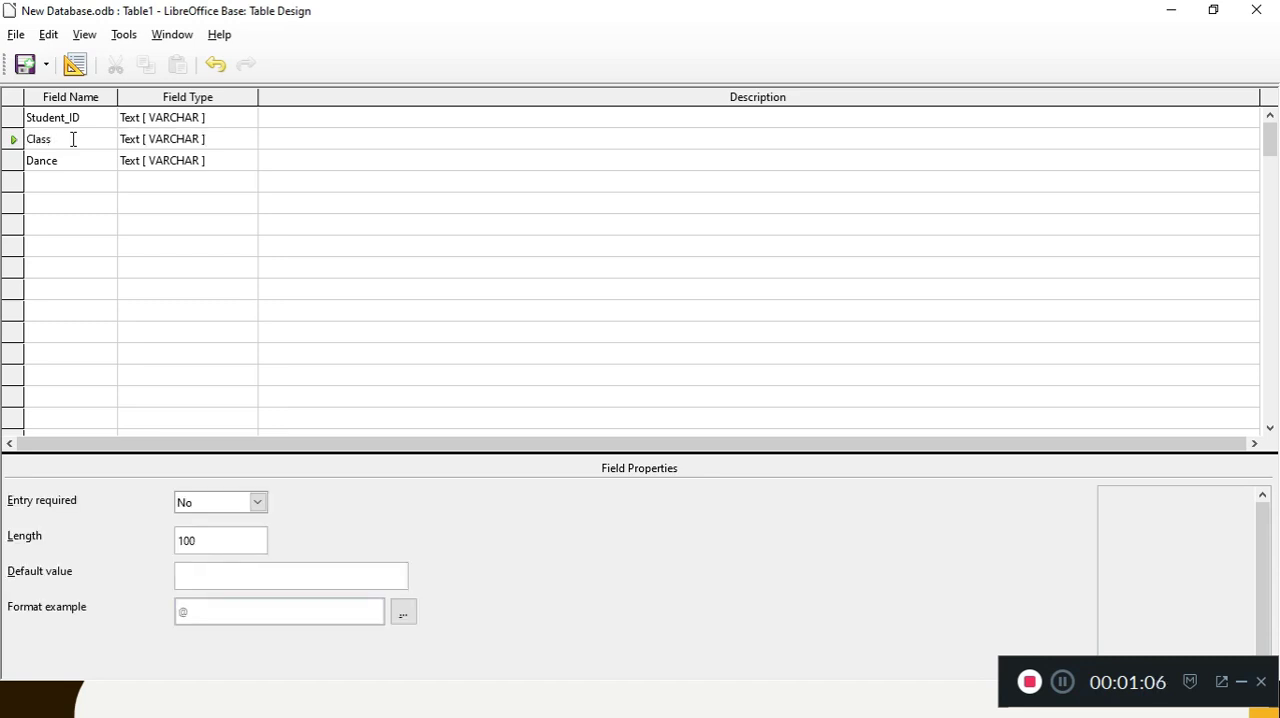
Step: Save the new table as Table1 and have a primary key created for it
{"action": "key", "text": "ctrl+s"}
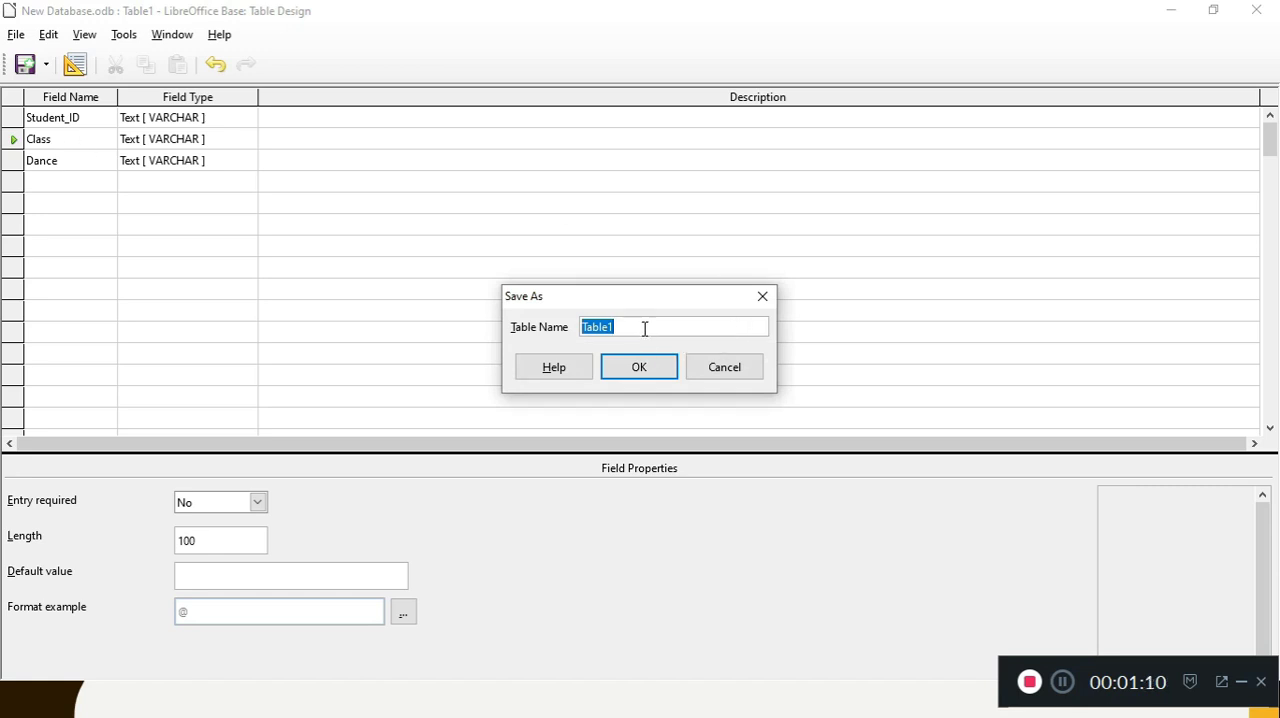
{"action": "left_click", "coordinate": [654, 367]}
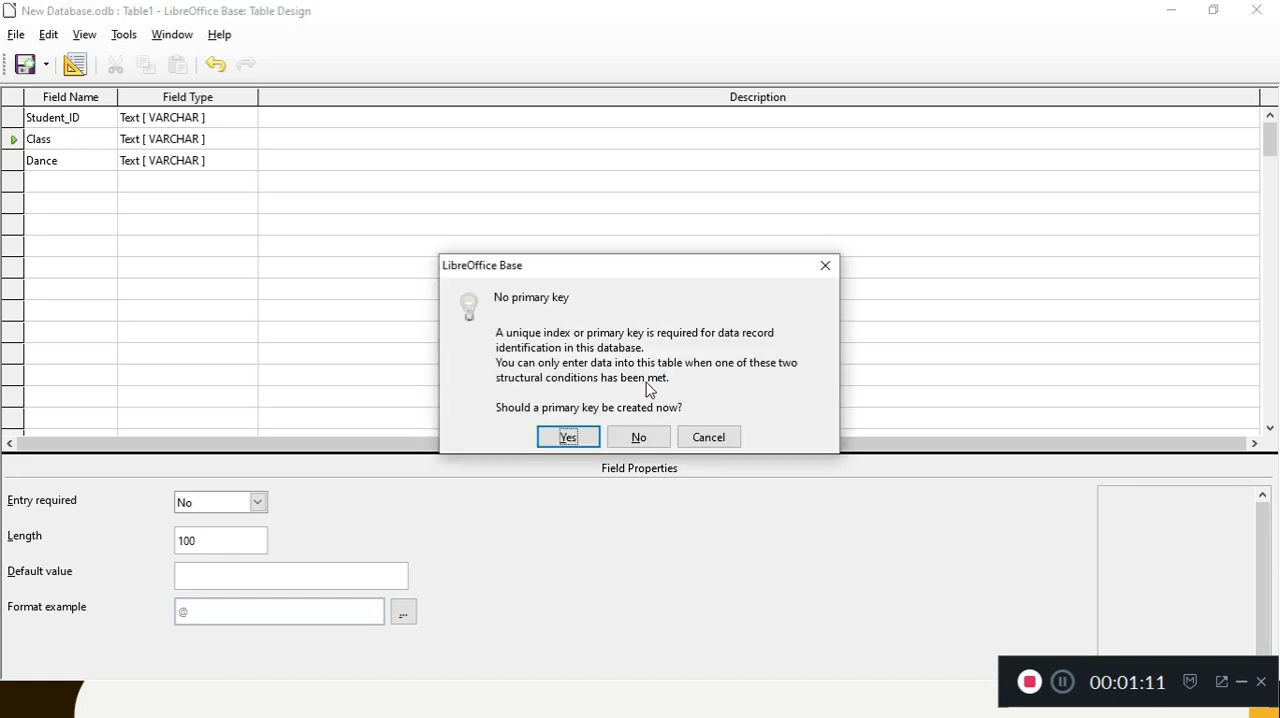
{"action": "left_click", "coordinate": [577, 441]}
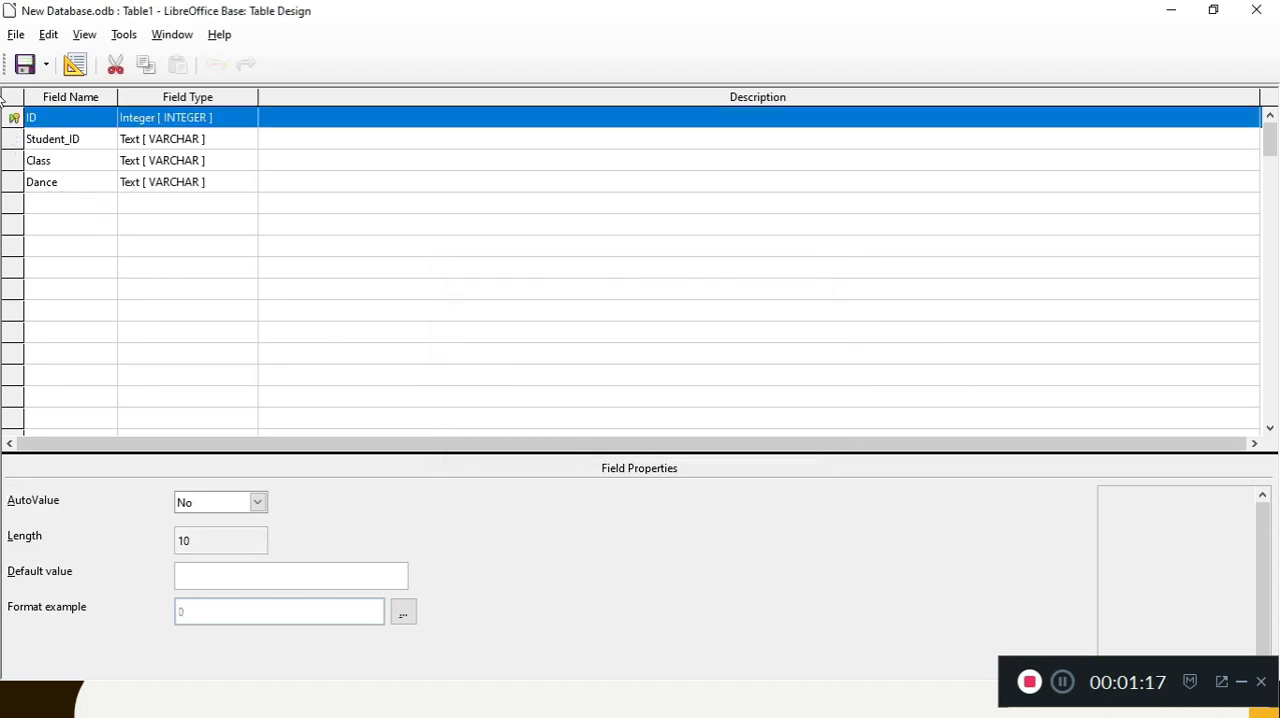
Step: Insert a row at the Class field of the saved table and go to the empty row below Dance
{"action": "left_click", "coordinate": [14, 162]}
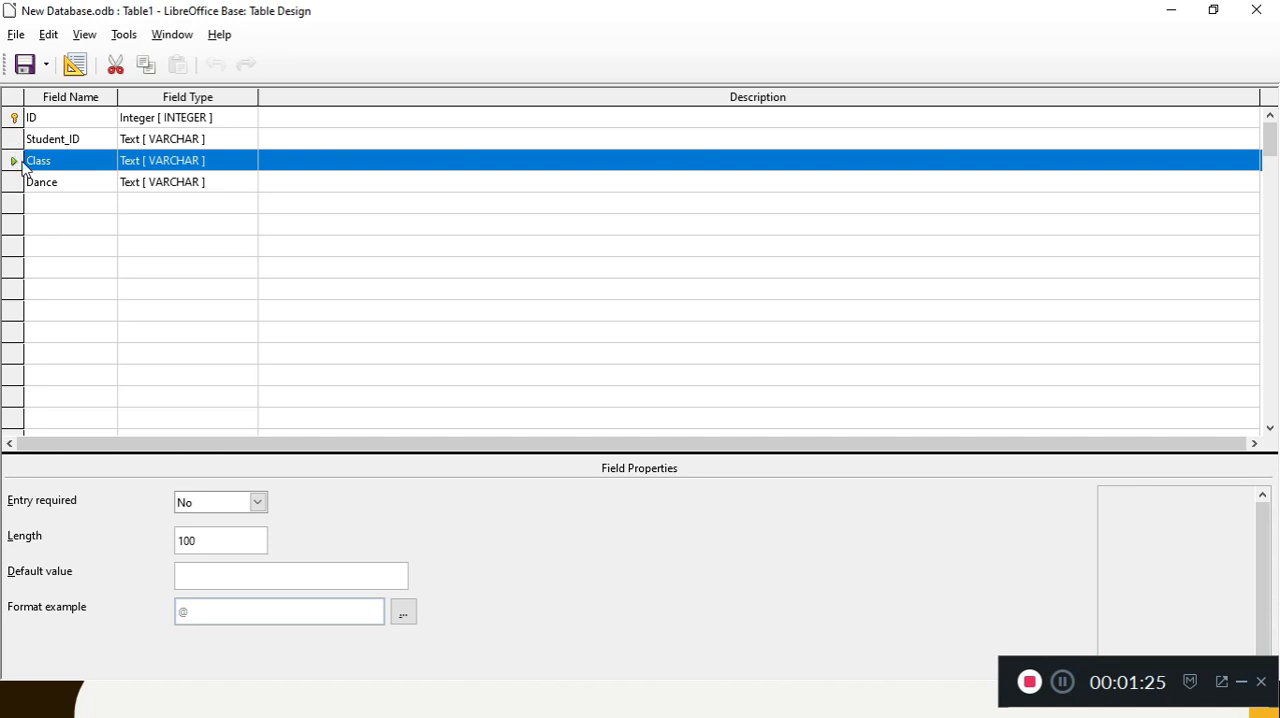
{"action": "right_click", "coordinate": [14, 165]}
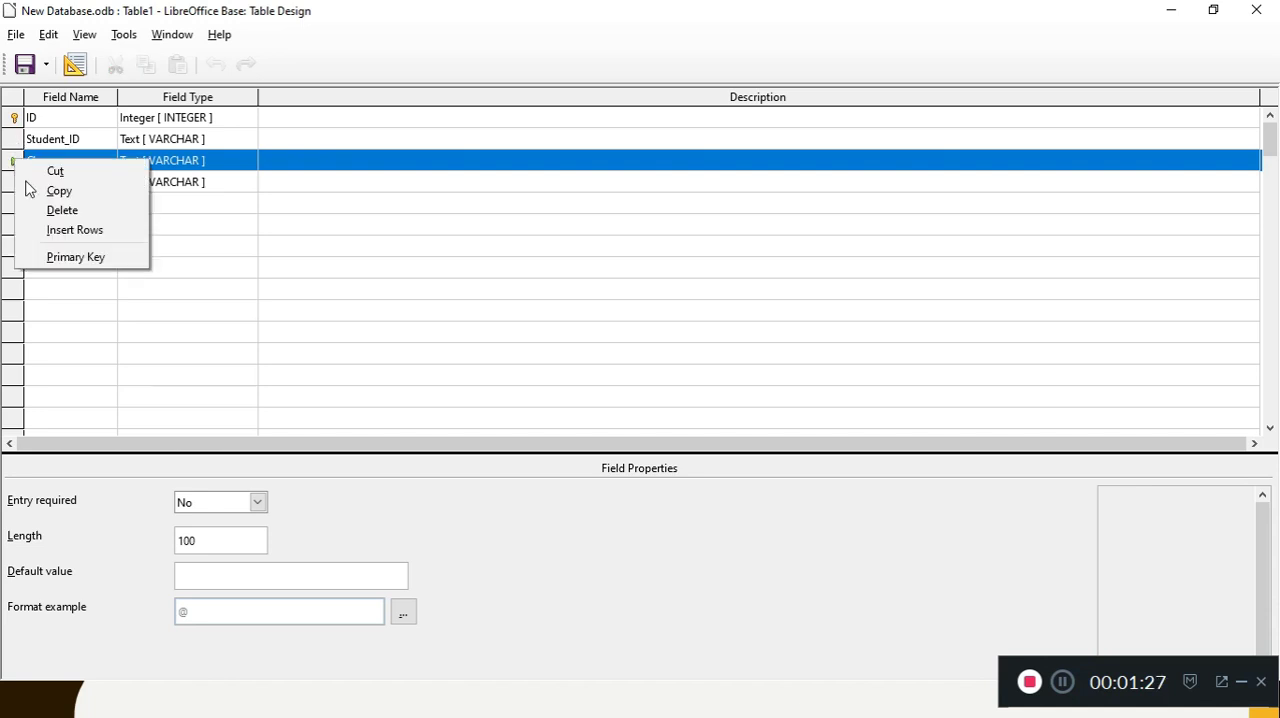
{"action": "left_click", "coordinate": [74, 229]}
{"action": "left_click", "coordinate": [41, 203]}
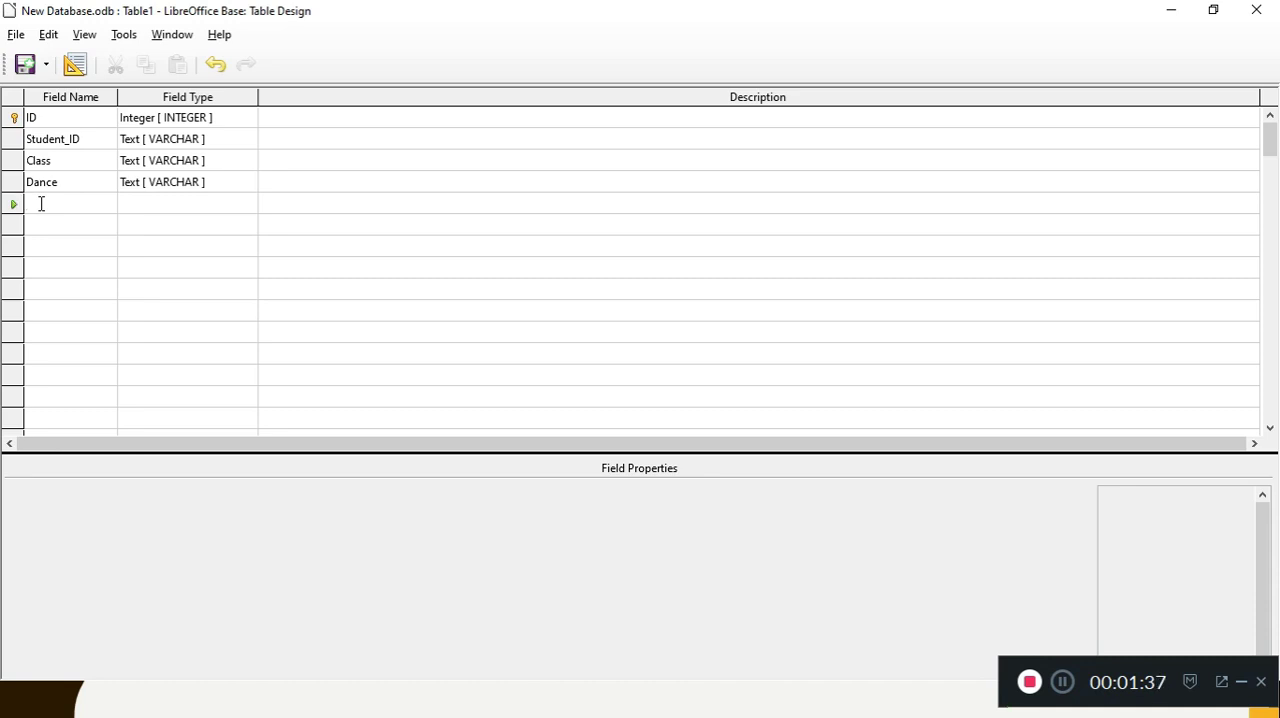
Step: Switch to PowerPoint, select slide 12, return to the slide show, and advance to the "To be continued…" slide
{"action": "key", "text": "alt+Tab"}
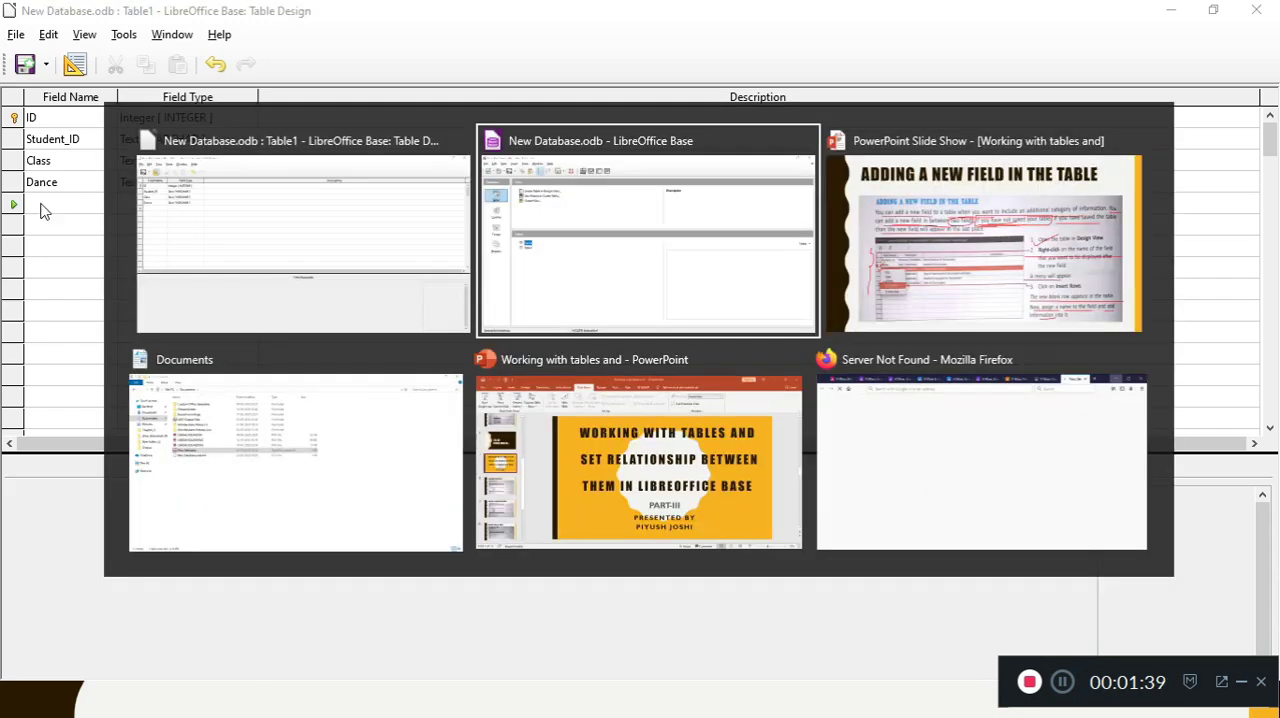
{"action": "left_click", "coordinate": [610, 470]}
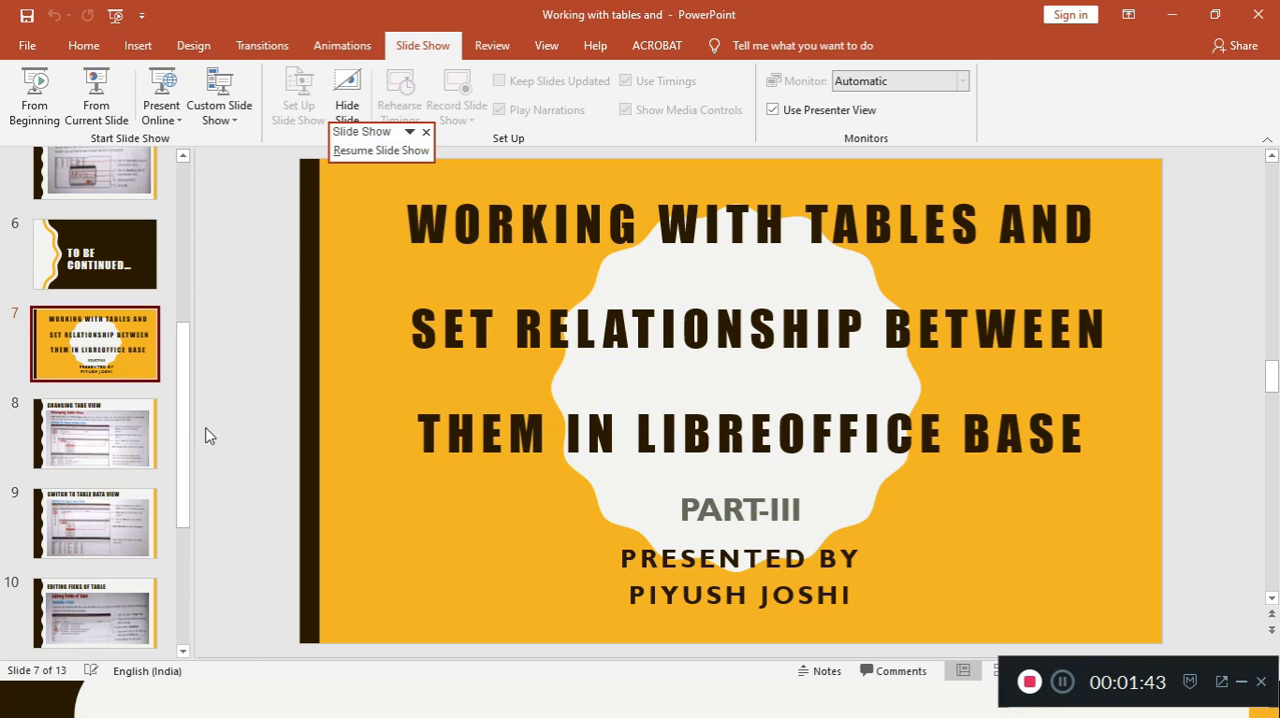
{"action": "left_click_drag", "start_coordinate": [186, 466], "coordinate": [176, 614]}
{"action": "left_click", "coordinate": [100, 507]}
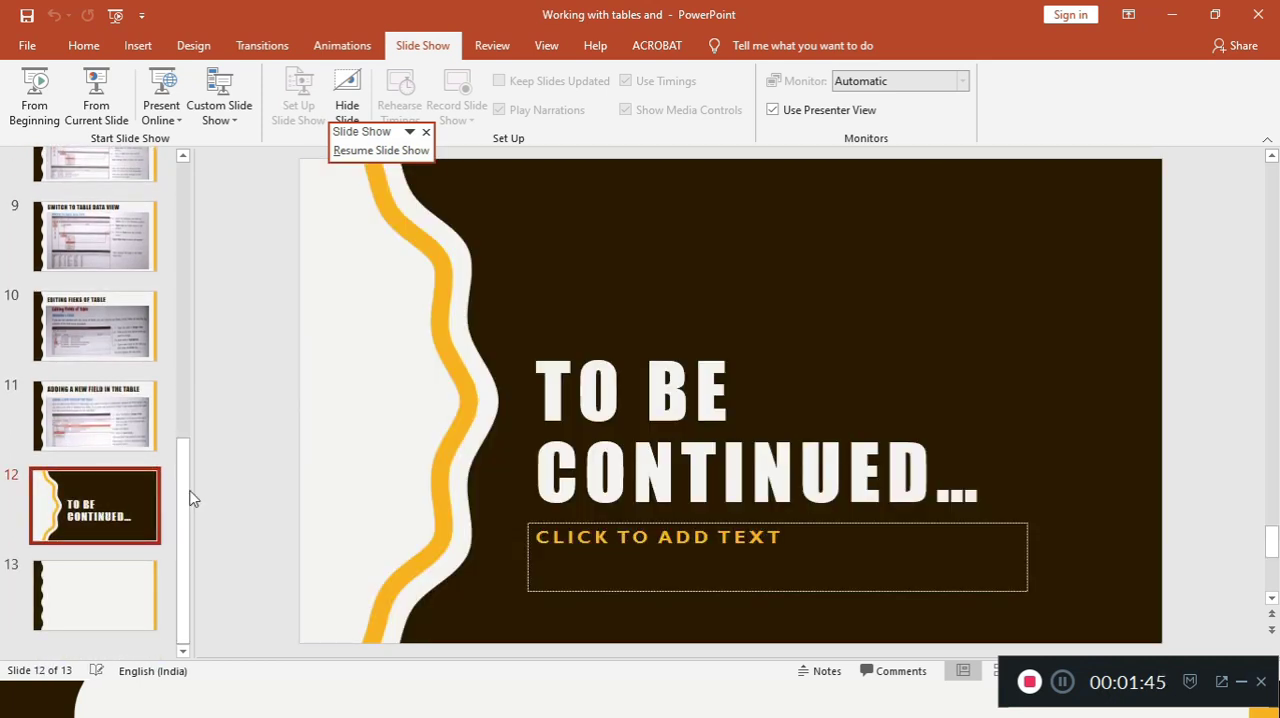
{"action": "left_click", "coordinate": [100, 108]}
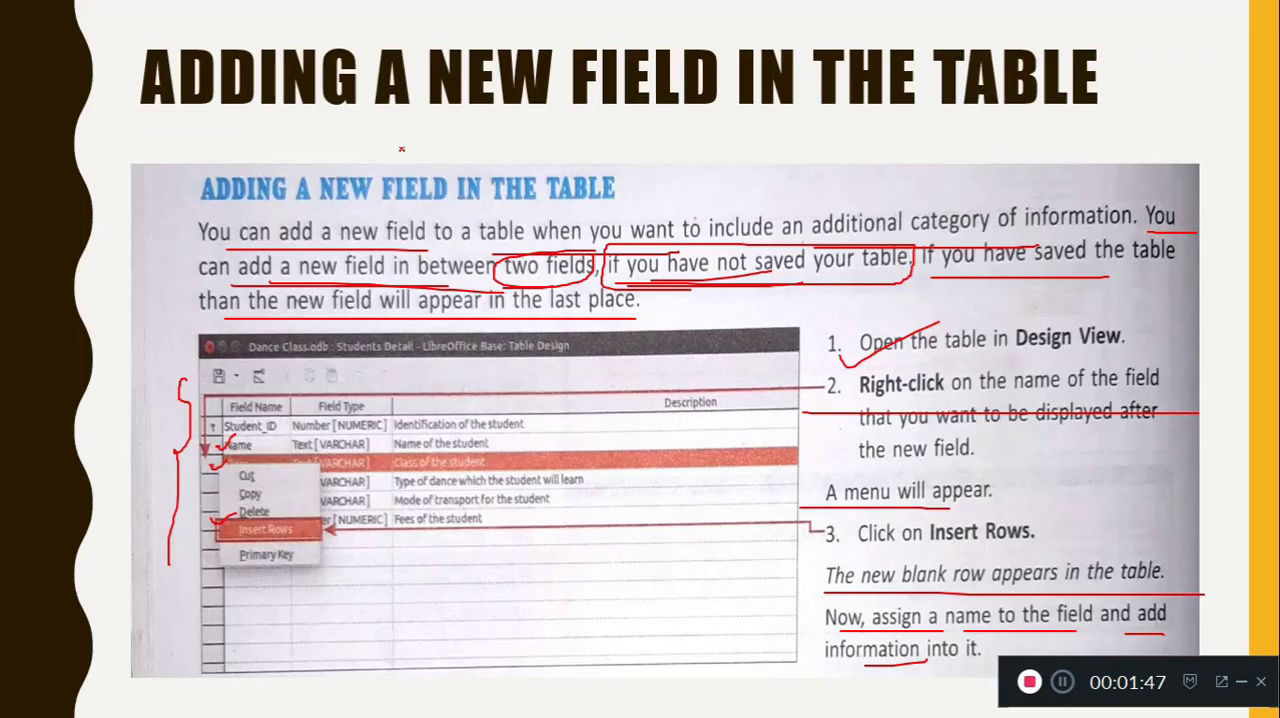
{"action": "key", "text": "Right"}
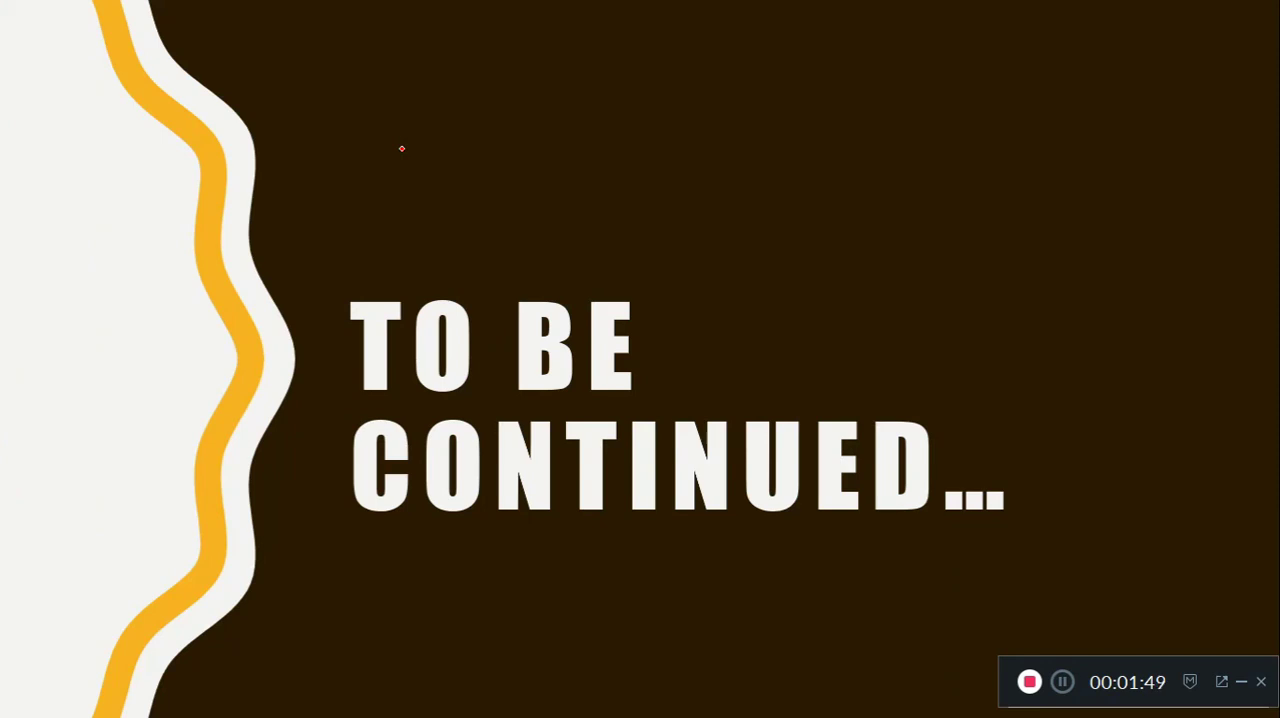